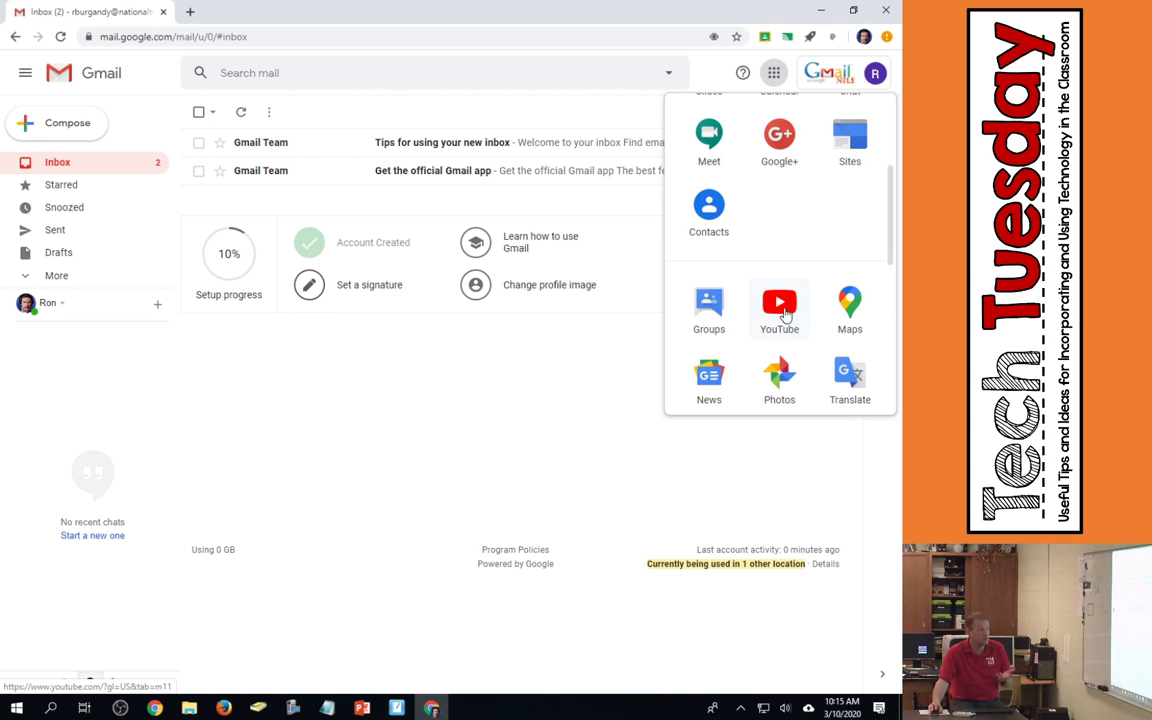
Rearrange the Google apps launcher so YouTube and Hangouts are in the main group and Classroom and Chat are in the lower group
drag(787, 308, 780, 125)
scroll(847, 265, up, 2)
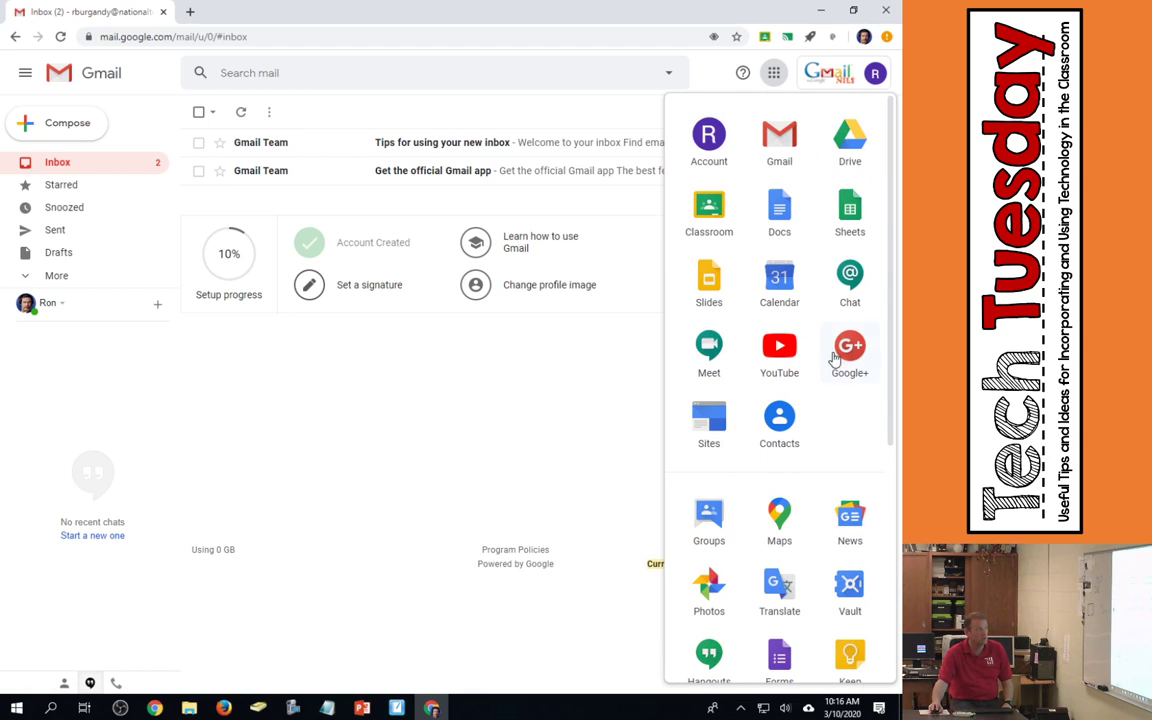
drag(802, 360, 779, 590)
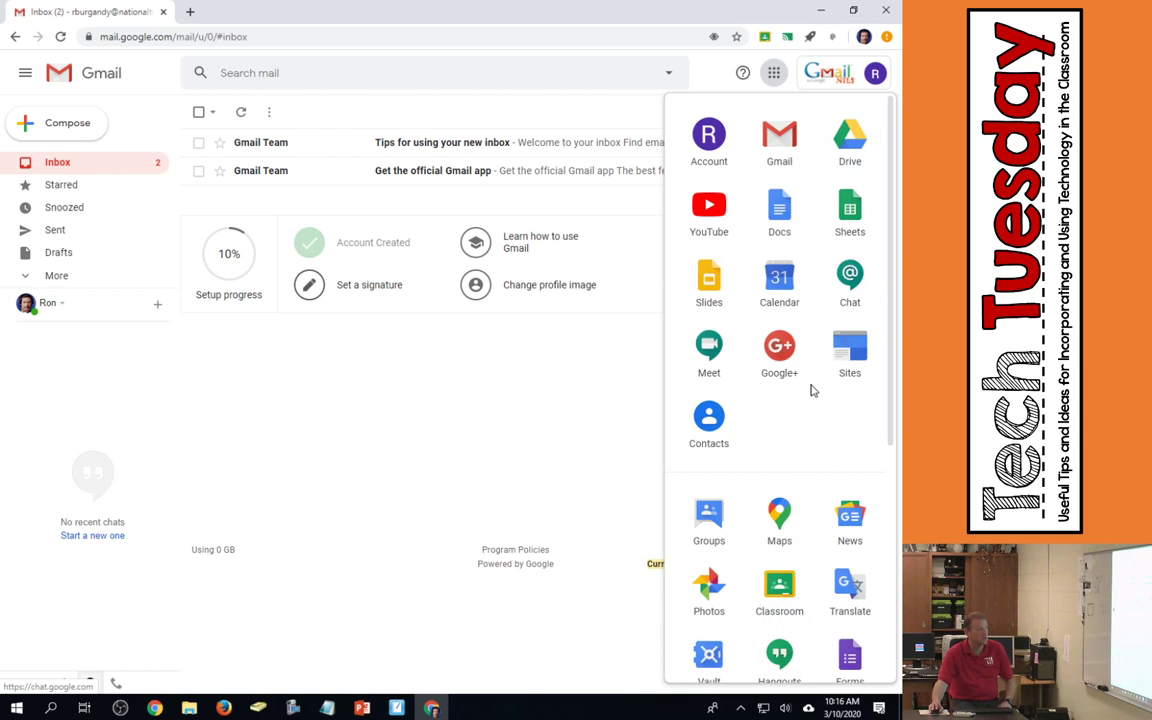
drag(849, 278, 769, 260)
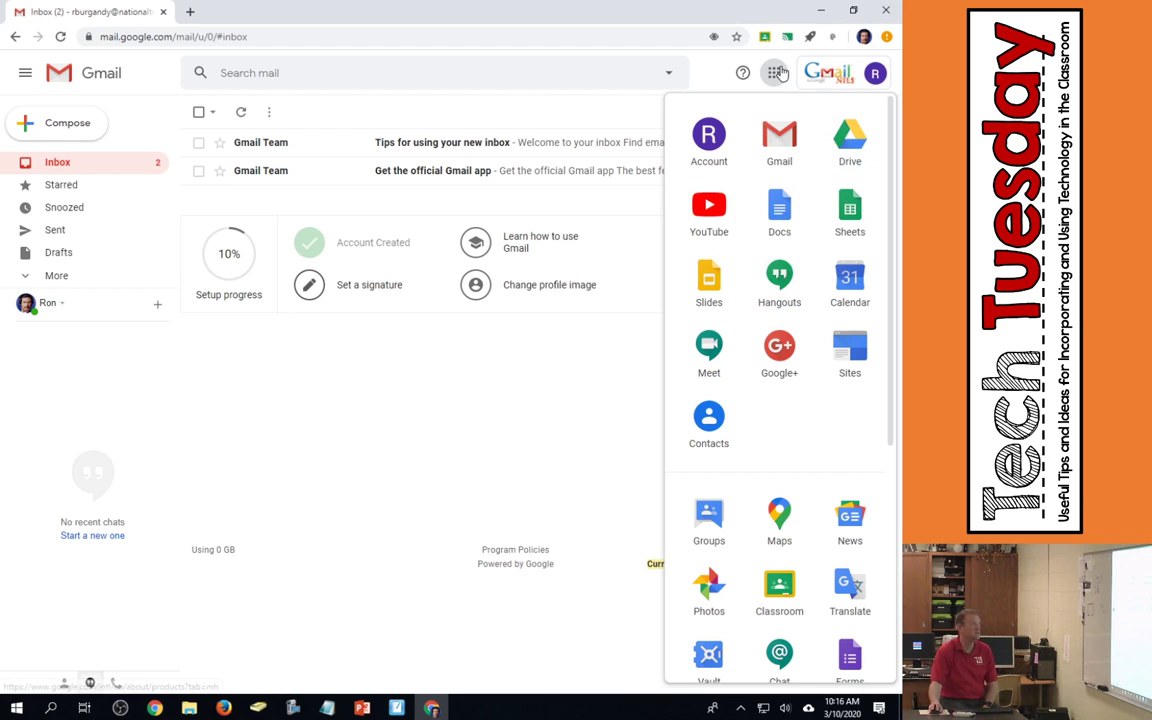
double_click(778, 75)
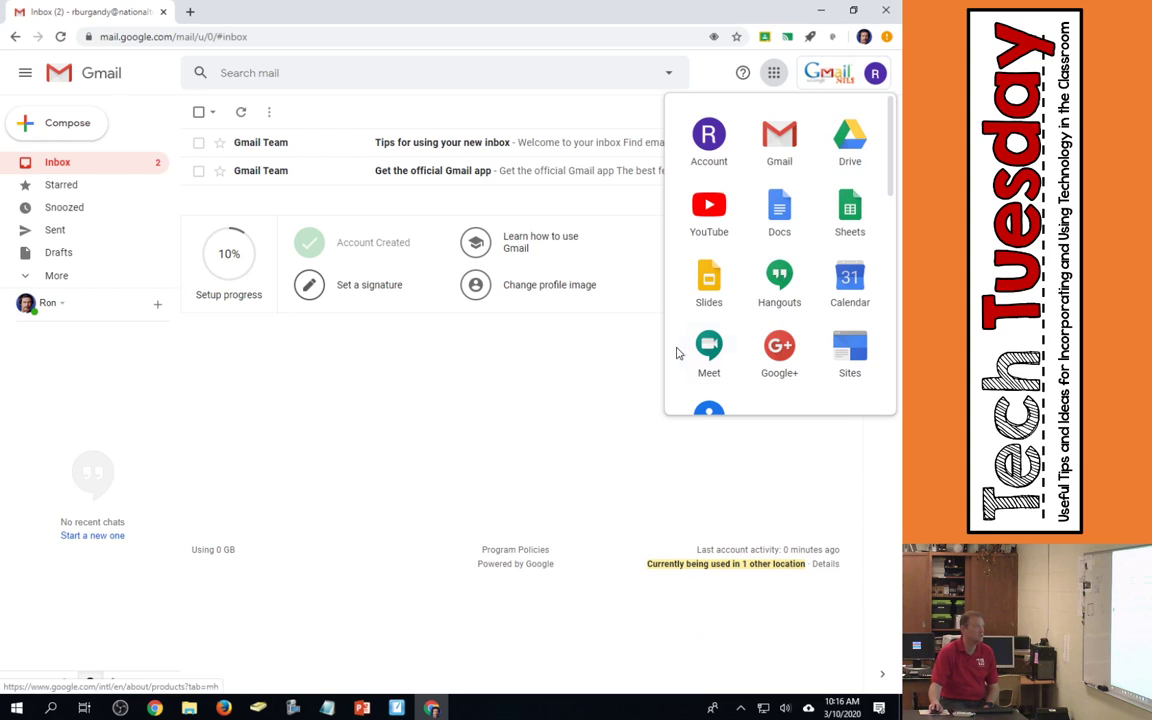
Switch to YouTube from the Google apps launcher and open the account settings
click(699, 206)
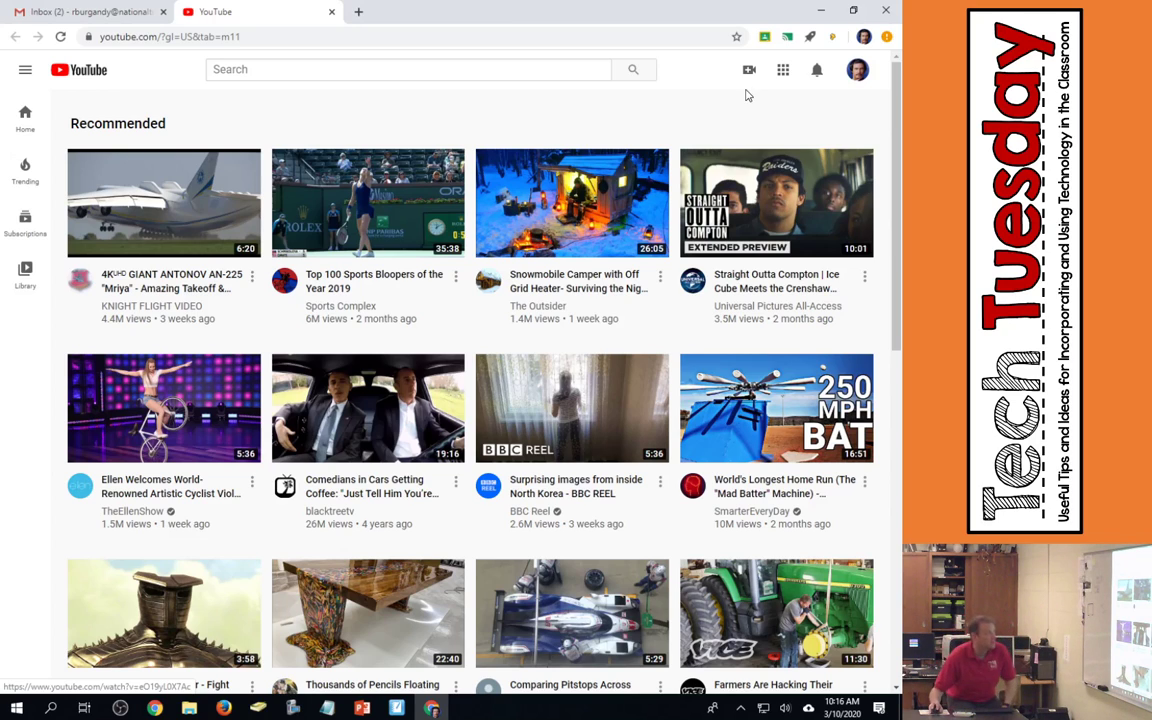
click(858, 80)
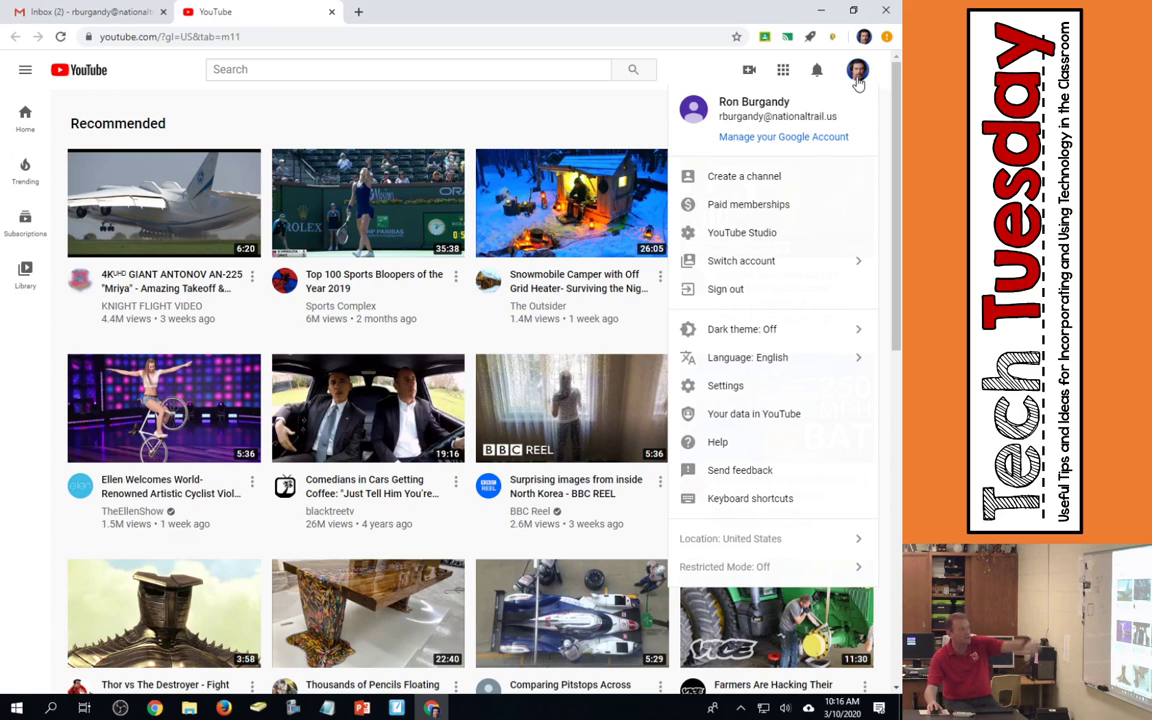
click(733, 386)
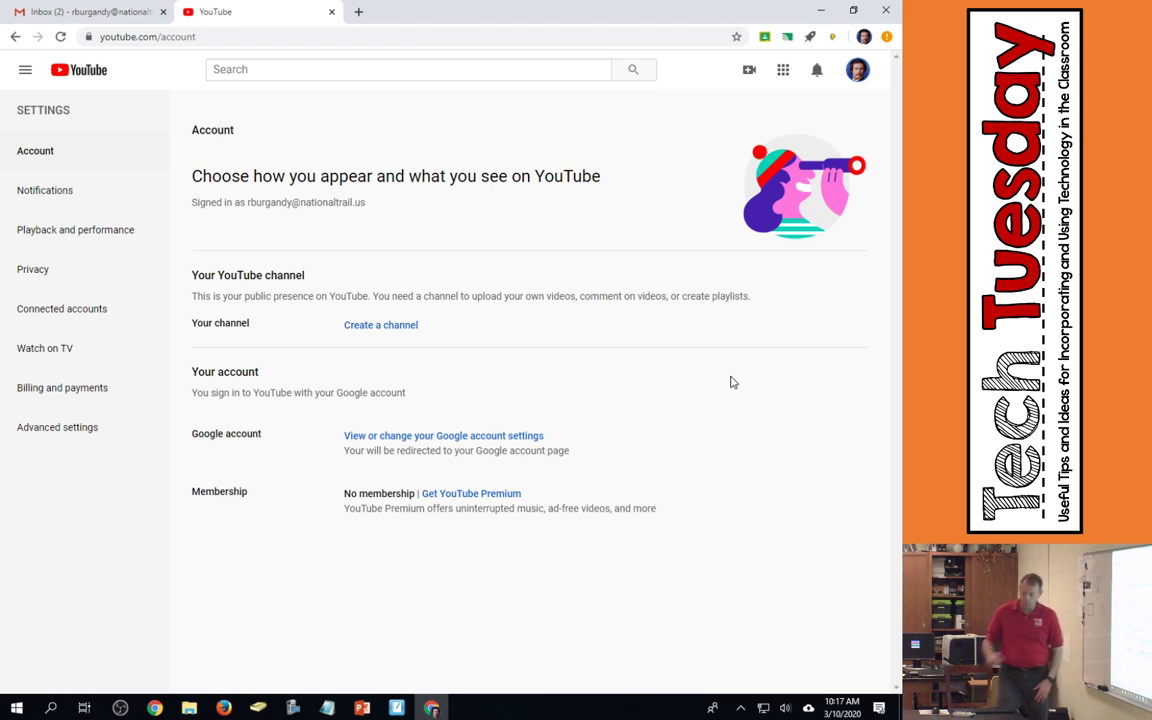
Create a YouTube channel with the first name set to "Mr." and the last name set to the teacher's surname followed by "'s Channel"
click(407, 330)
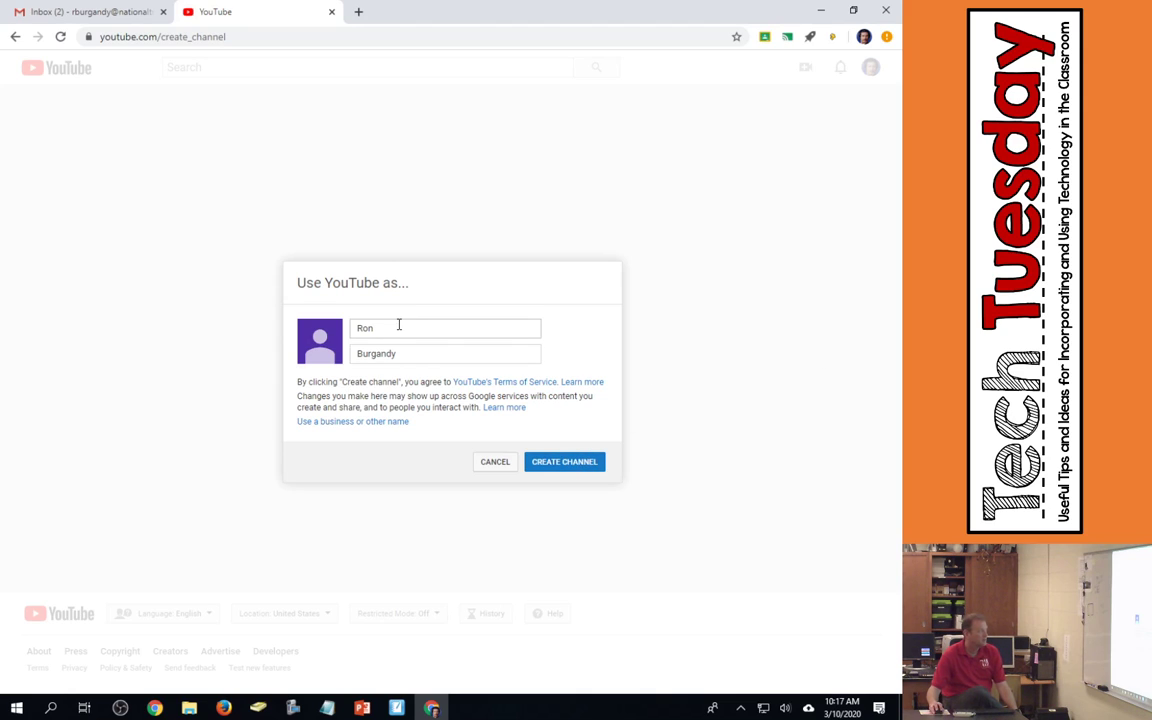
drag(398, 324, 235, 328)
text(Mr)
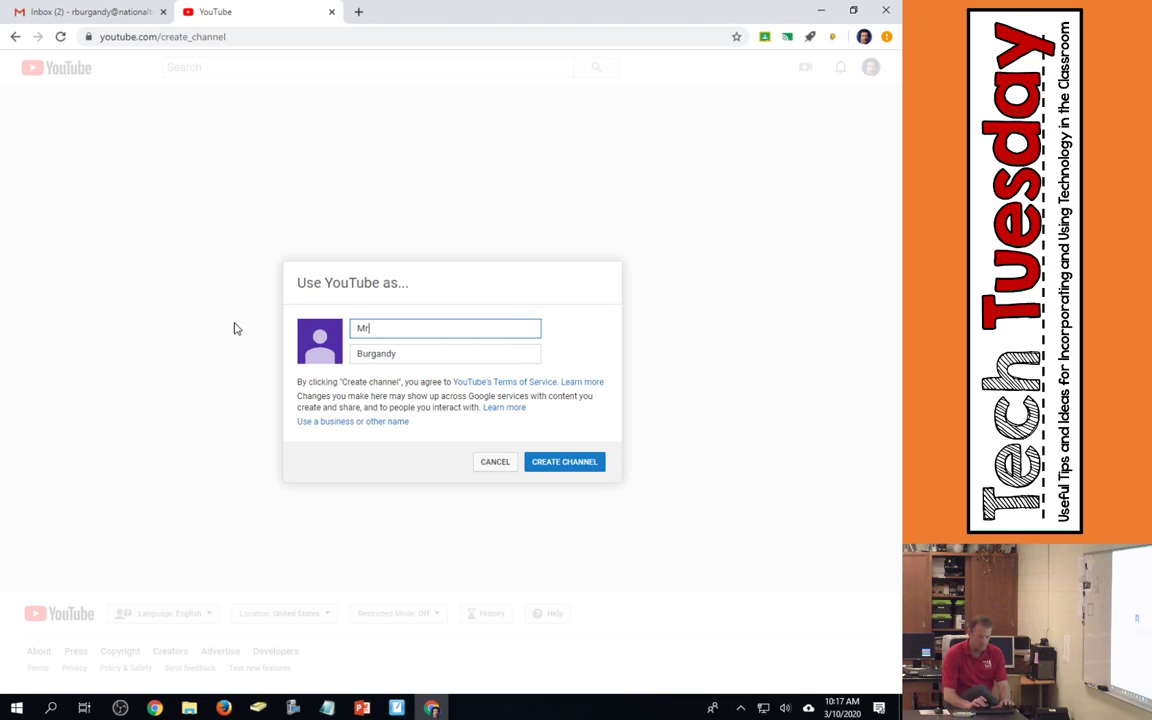
text(.)
click(422, 351)
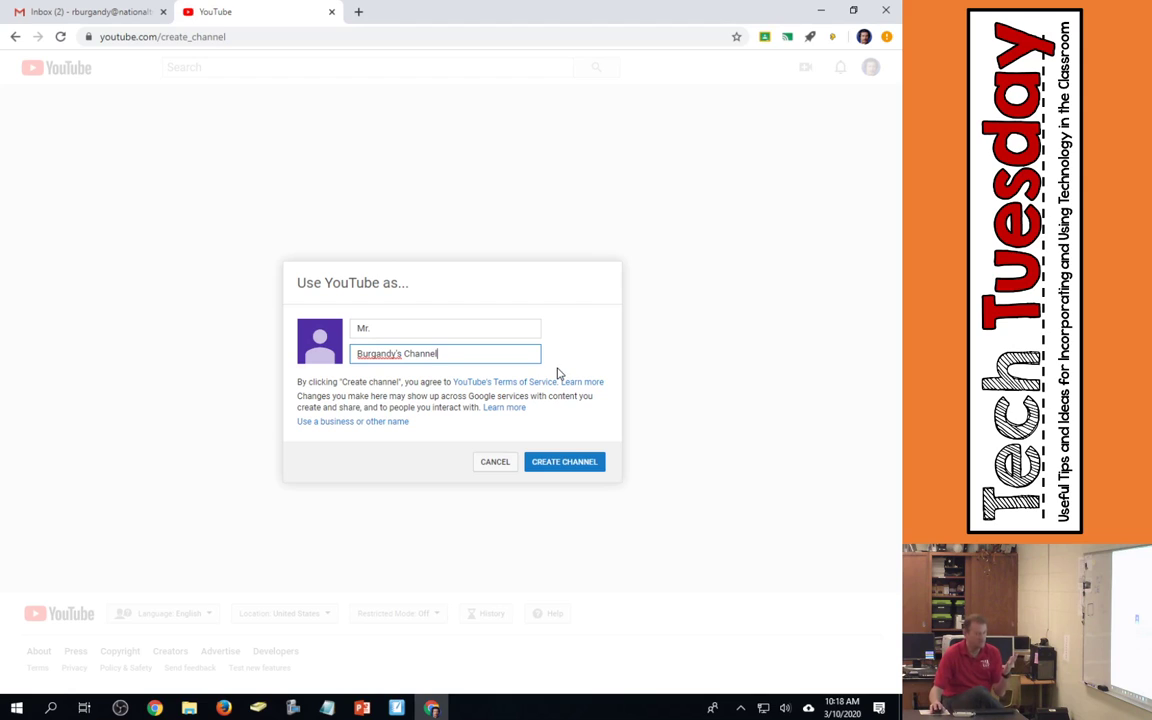
click(548, 466)
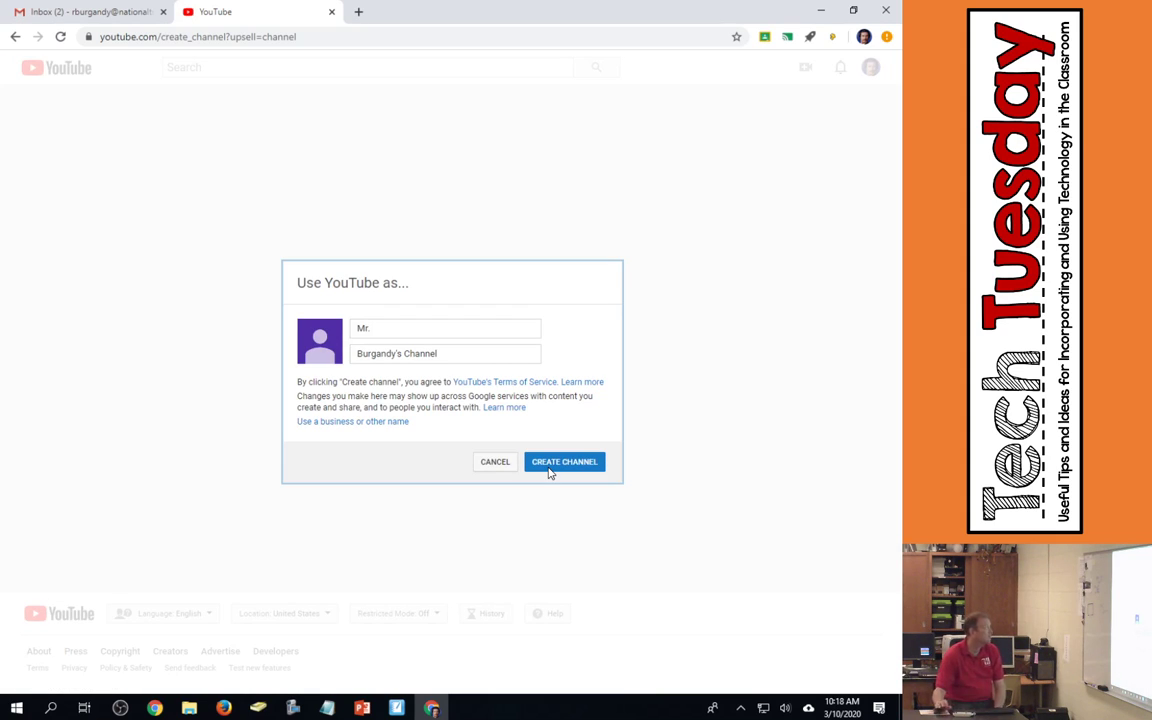
click(548, 473)
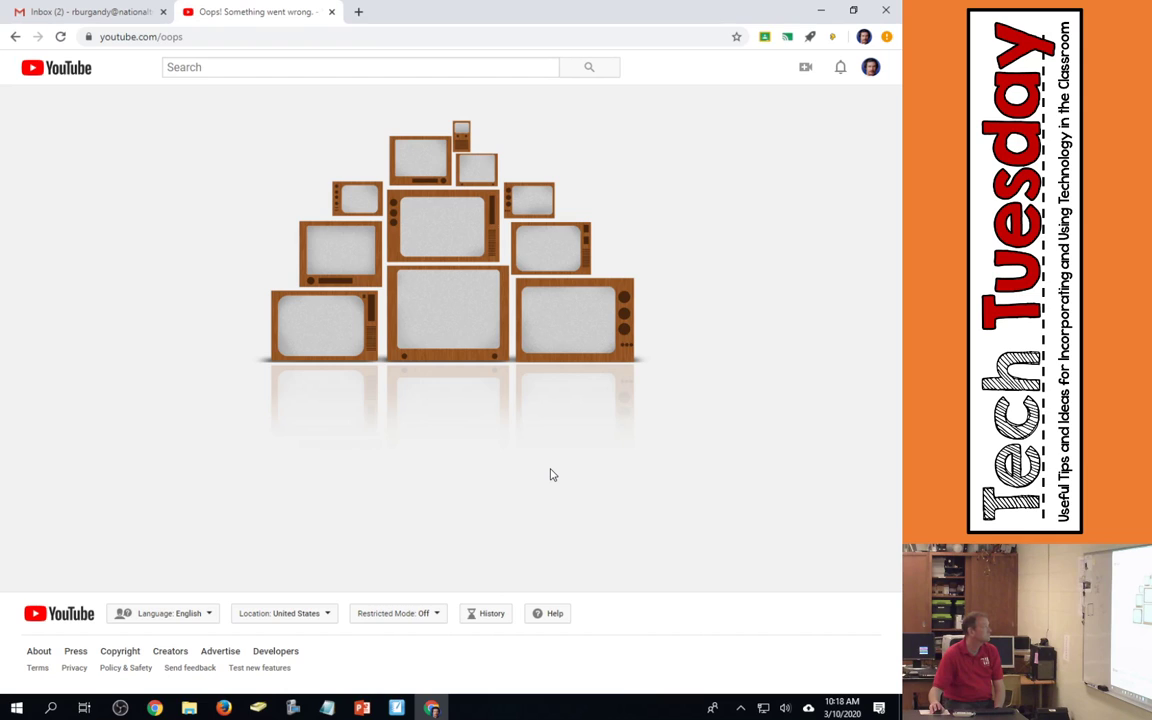
Go back to the YouTube account settings and open the new channel's status and features page
click(870, 67)
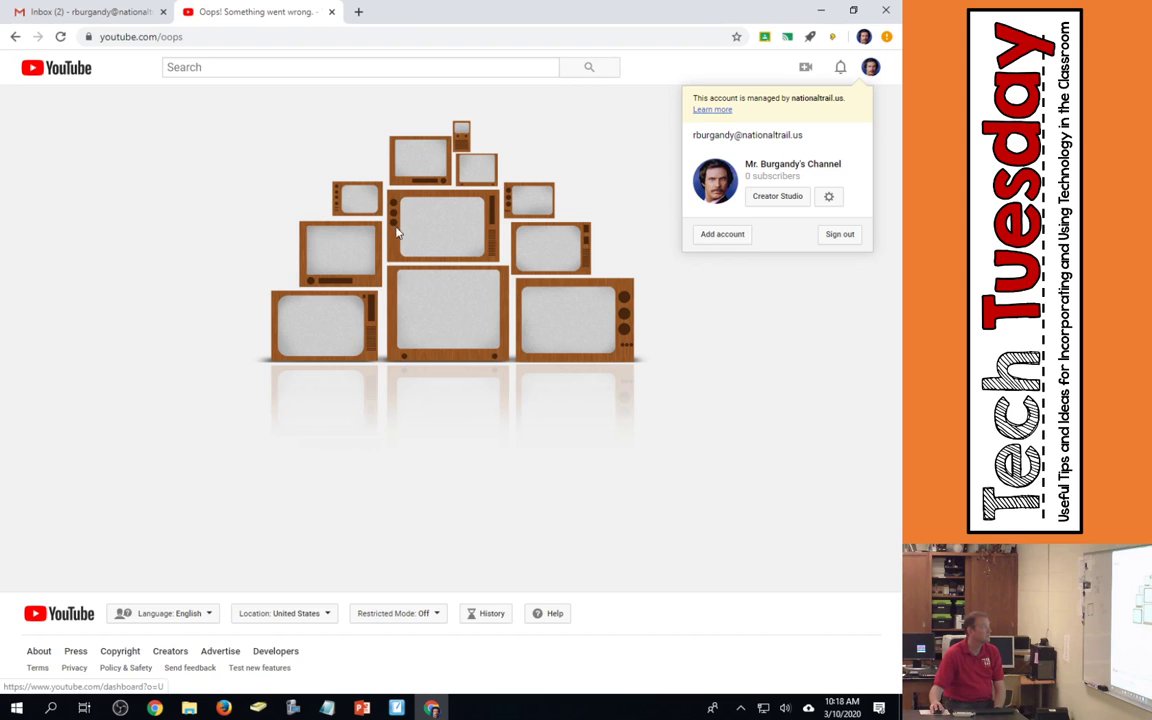
click(829, 199)
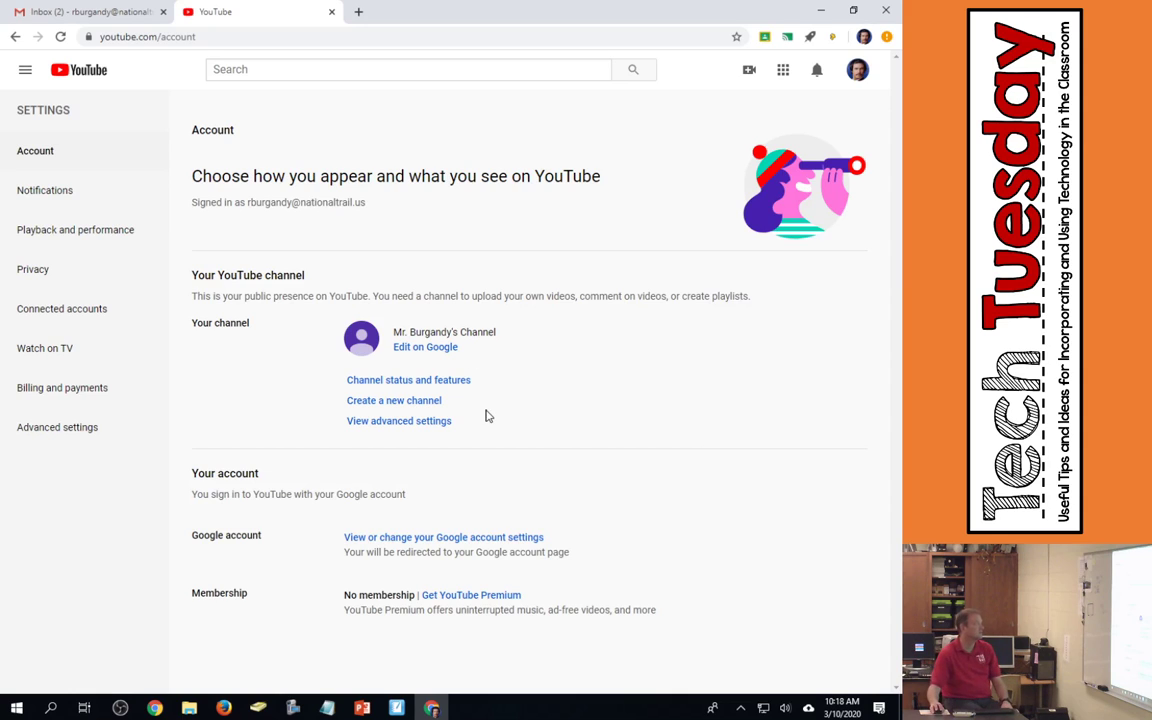
click(445, 386)
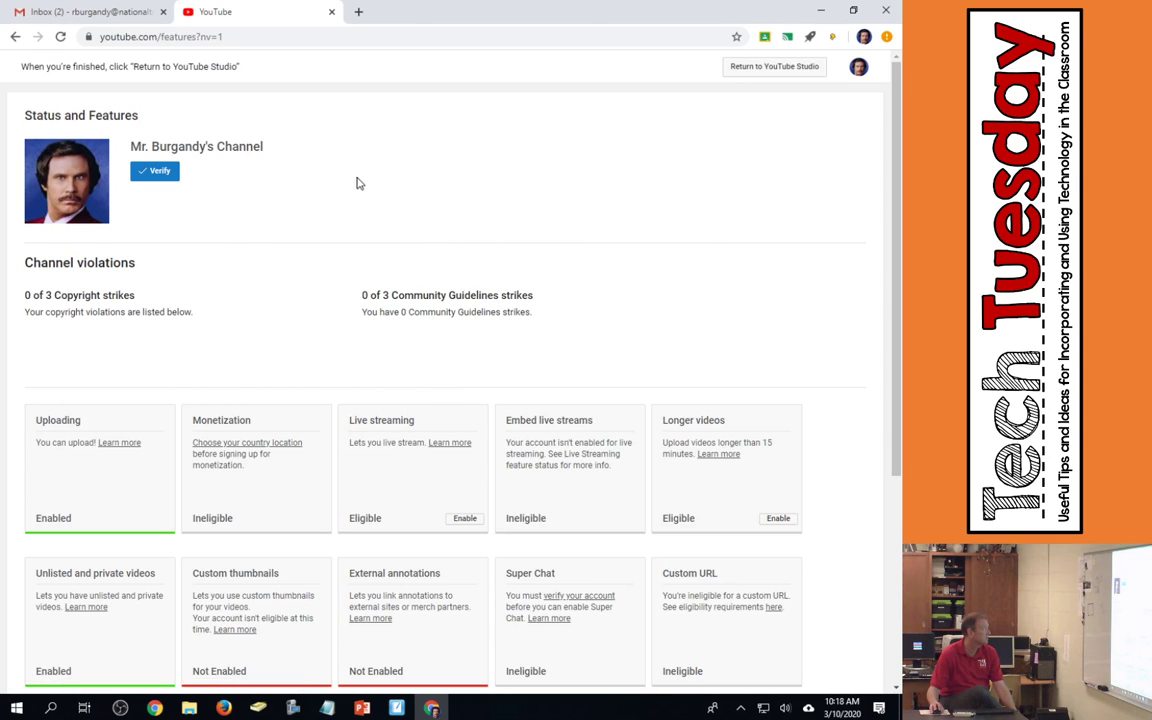
Return to the account settings and reopen the channel status and features from there
click(858, 67)
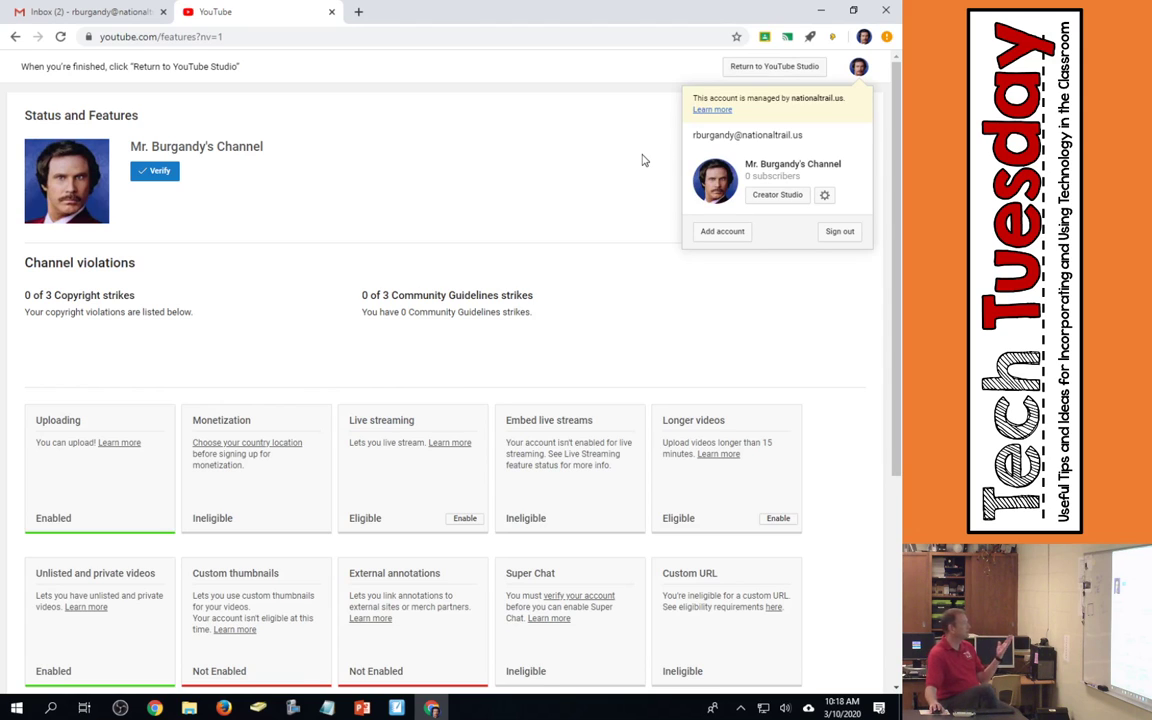
click(825, 198)
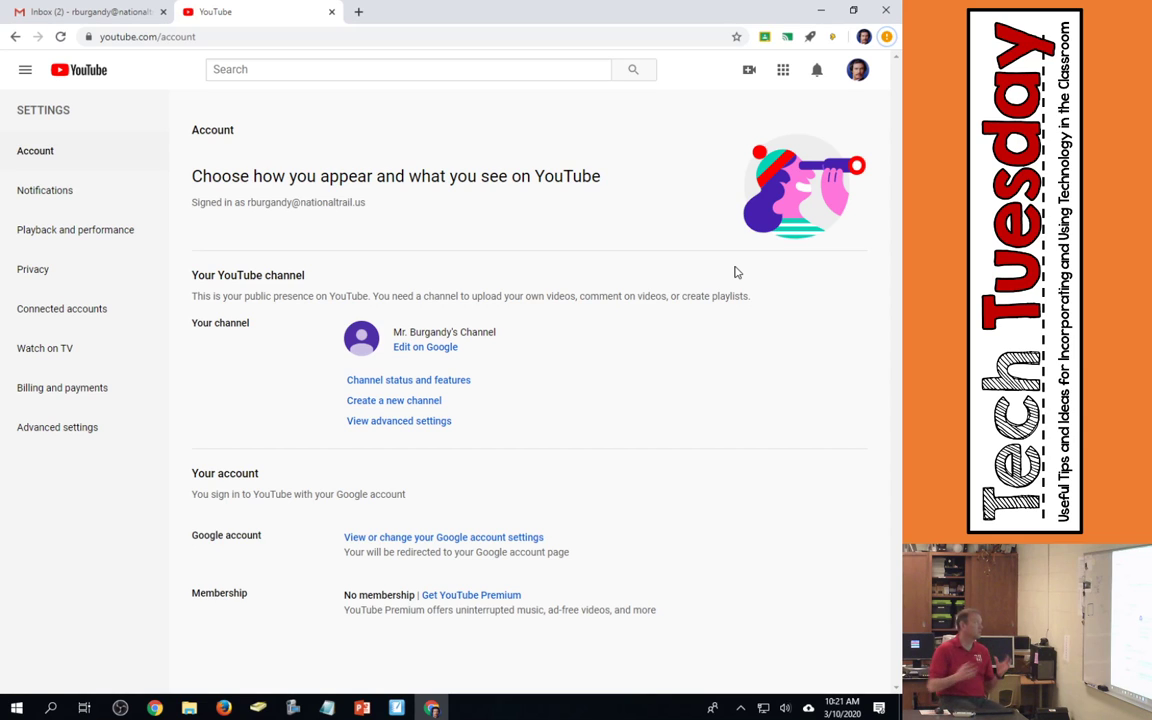
click(858, 70)
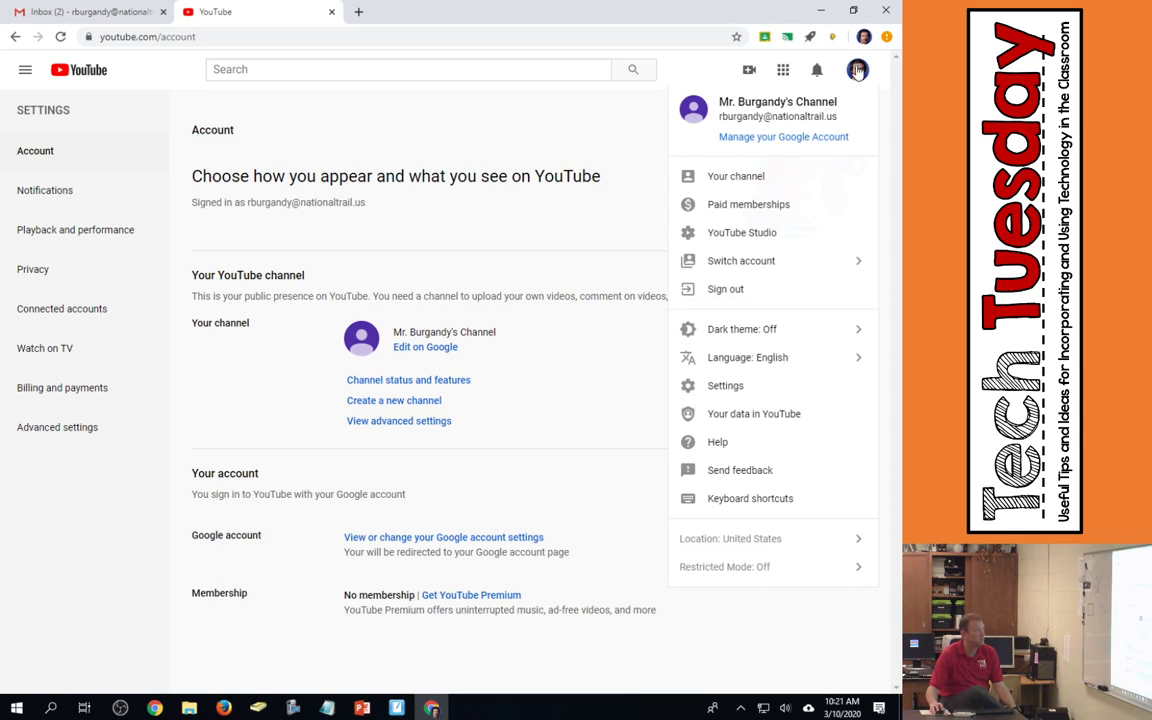
click(735, 393)
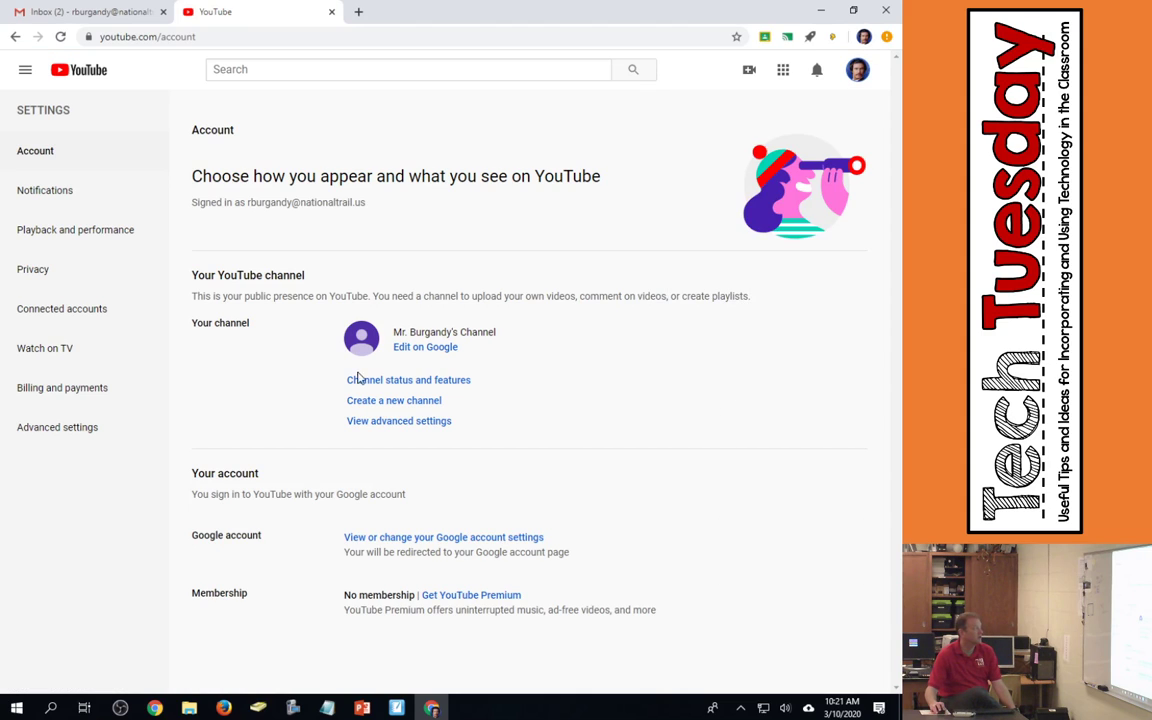
click(440, 385)
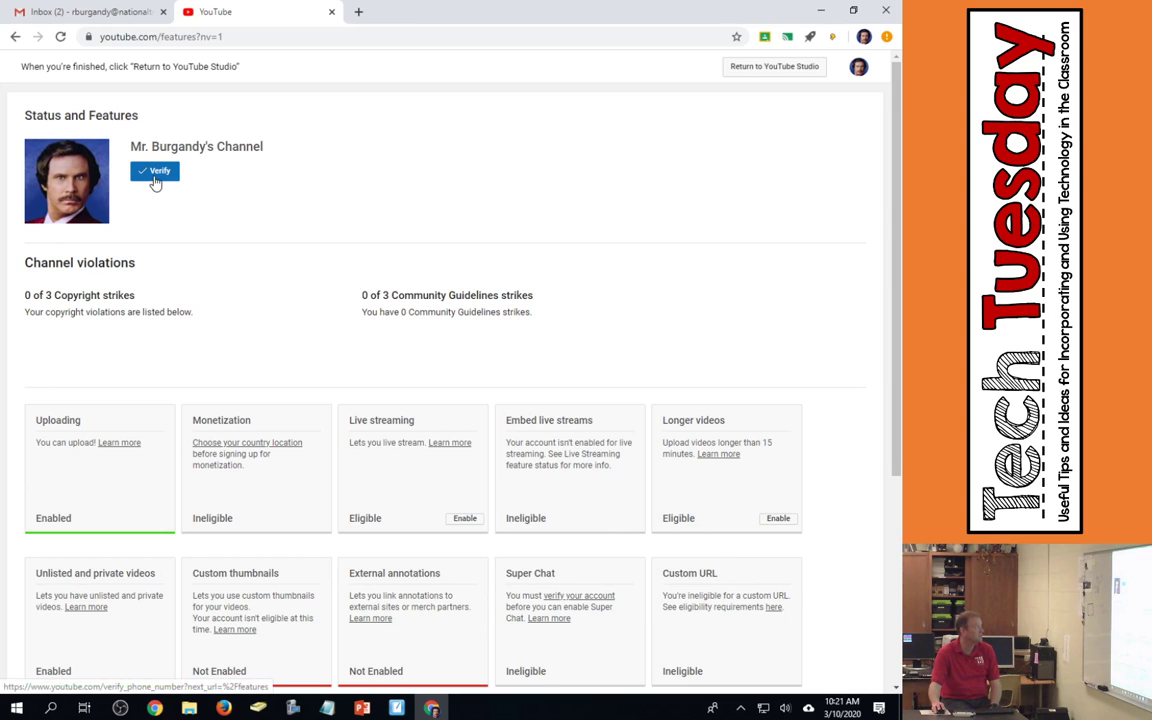
Start account verification for longer videos, trying code delivery by text and choosing the automated voice call instead, and go to the phone number field
click(781, 520)
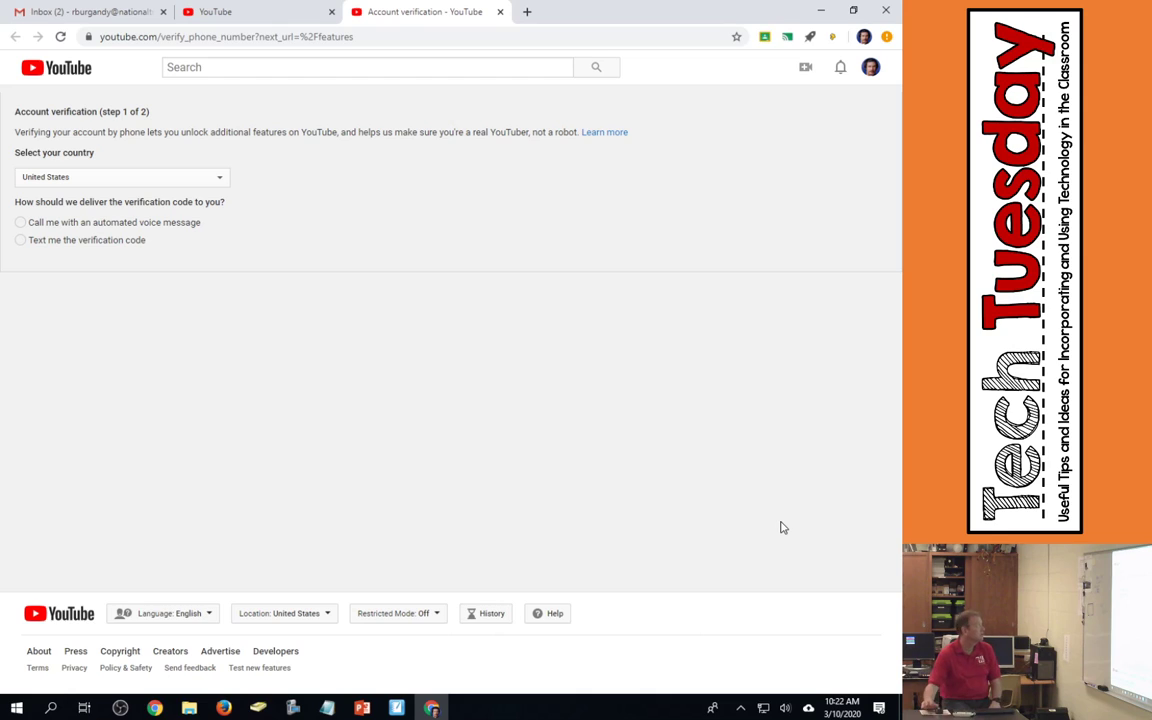
click(19, 247)
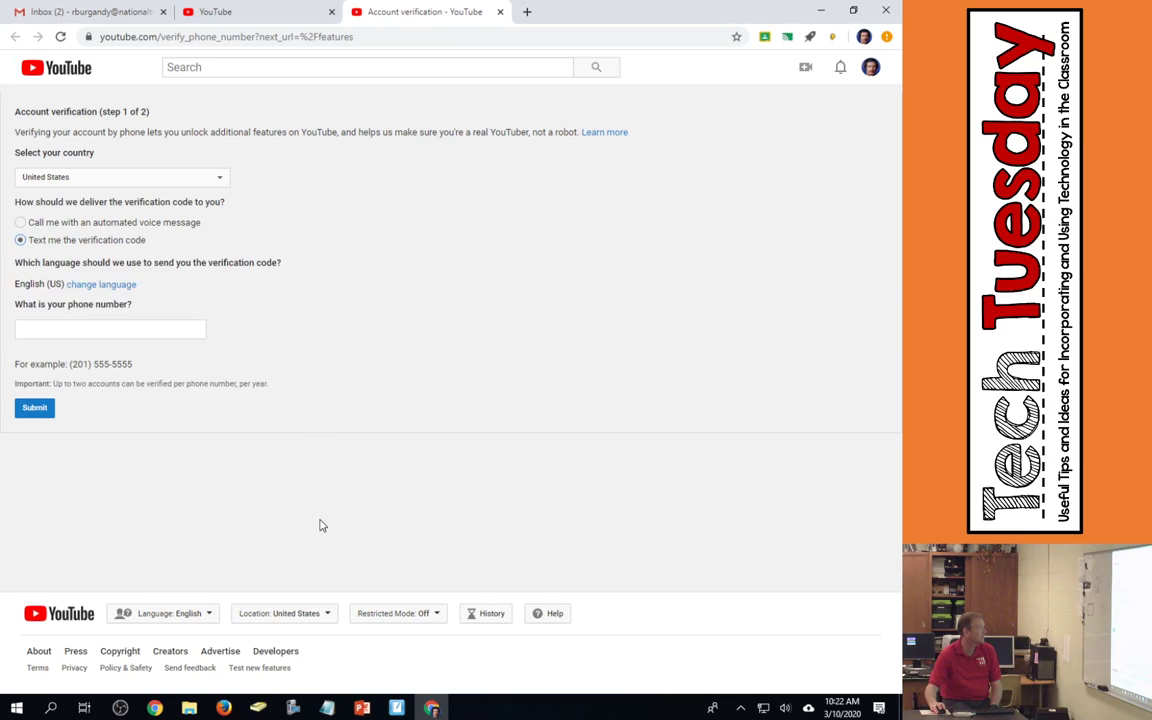
click(102, 328)
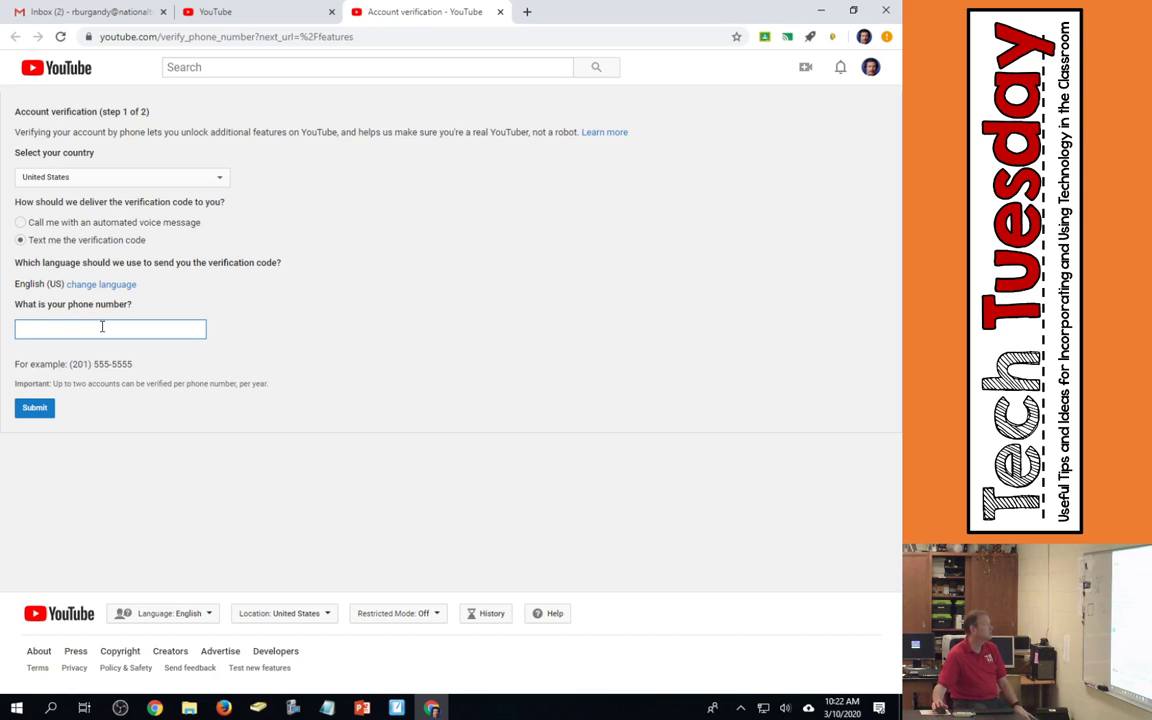
click(19, 223)
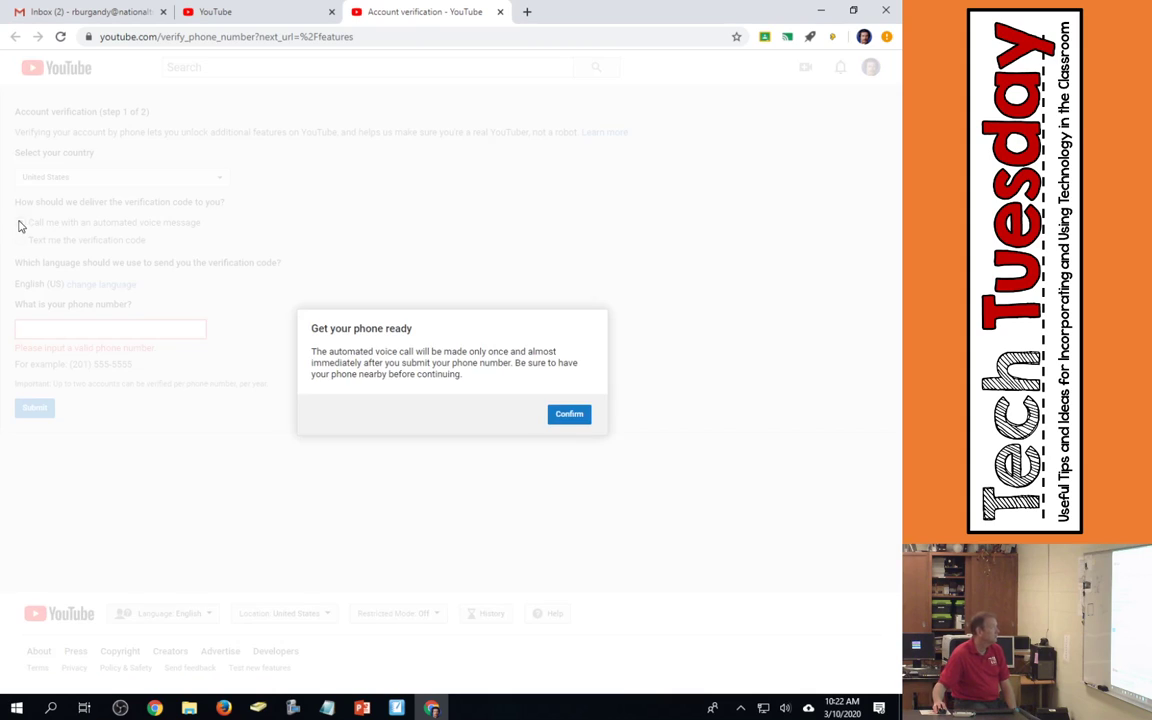
click(566, 415)
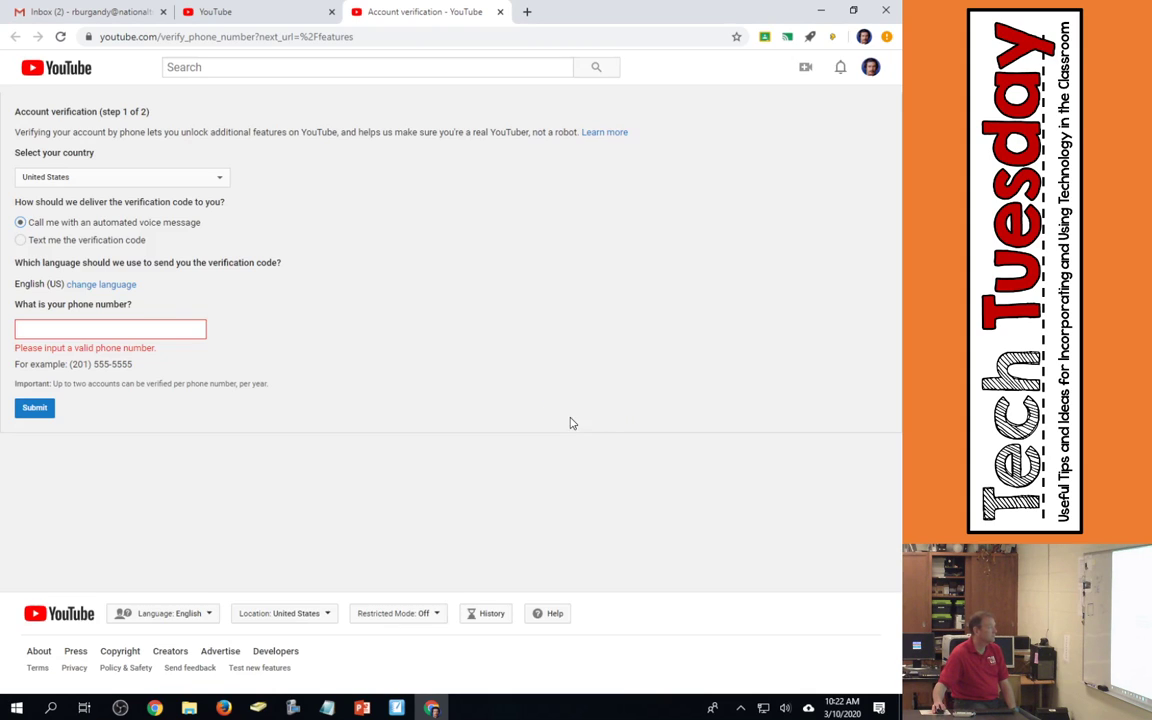
click(126, 326)
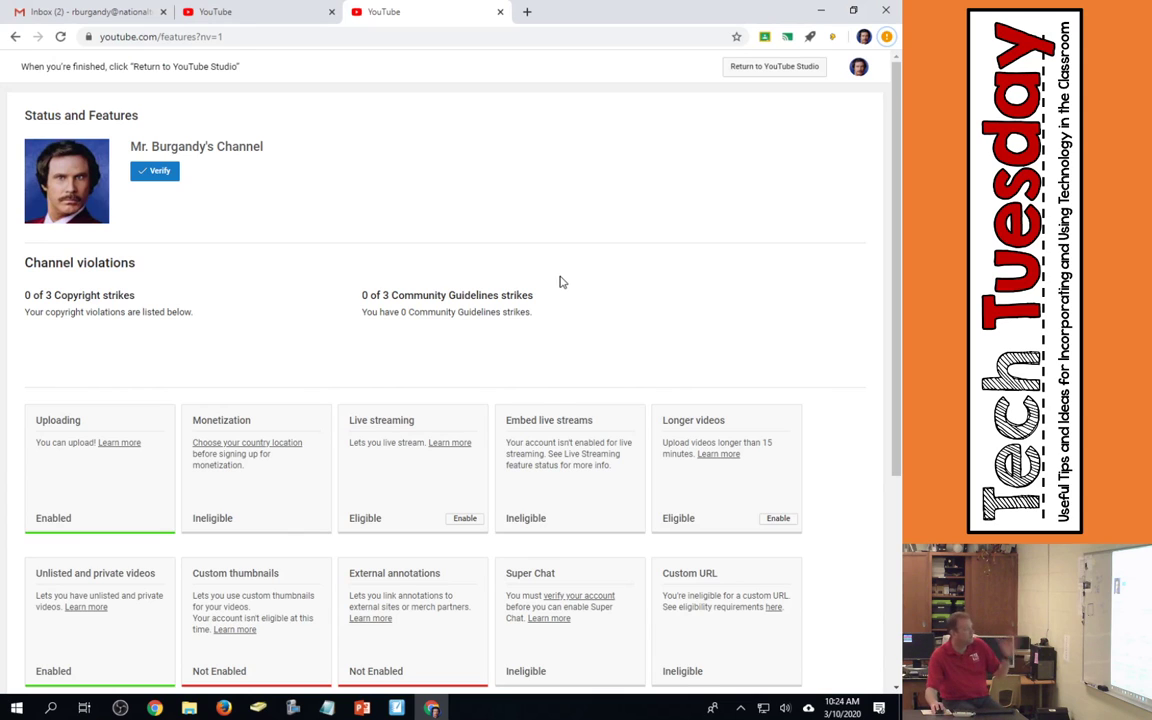
Check what enabling live streaming requires, and return to the channel features page to review the remaining features
scroll(605, 288, down, 1)
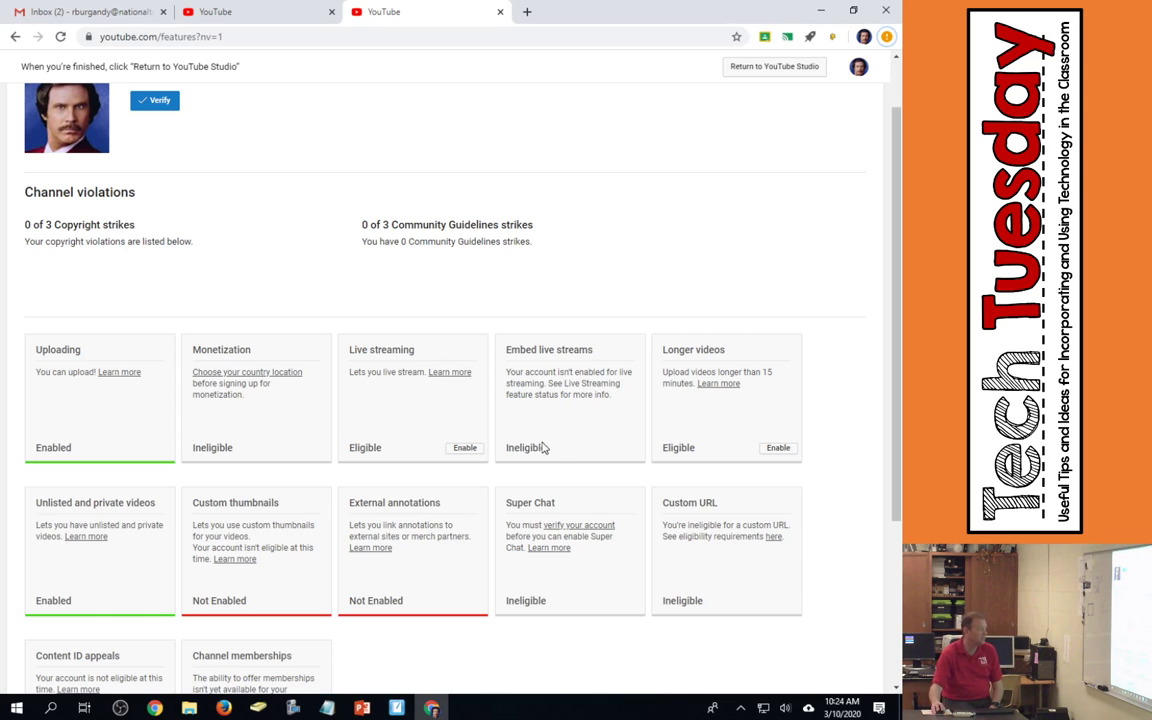
click(472, 452)
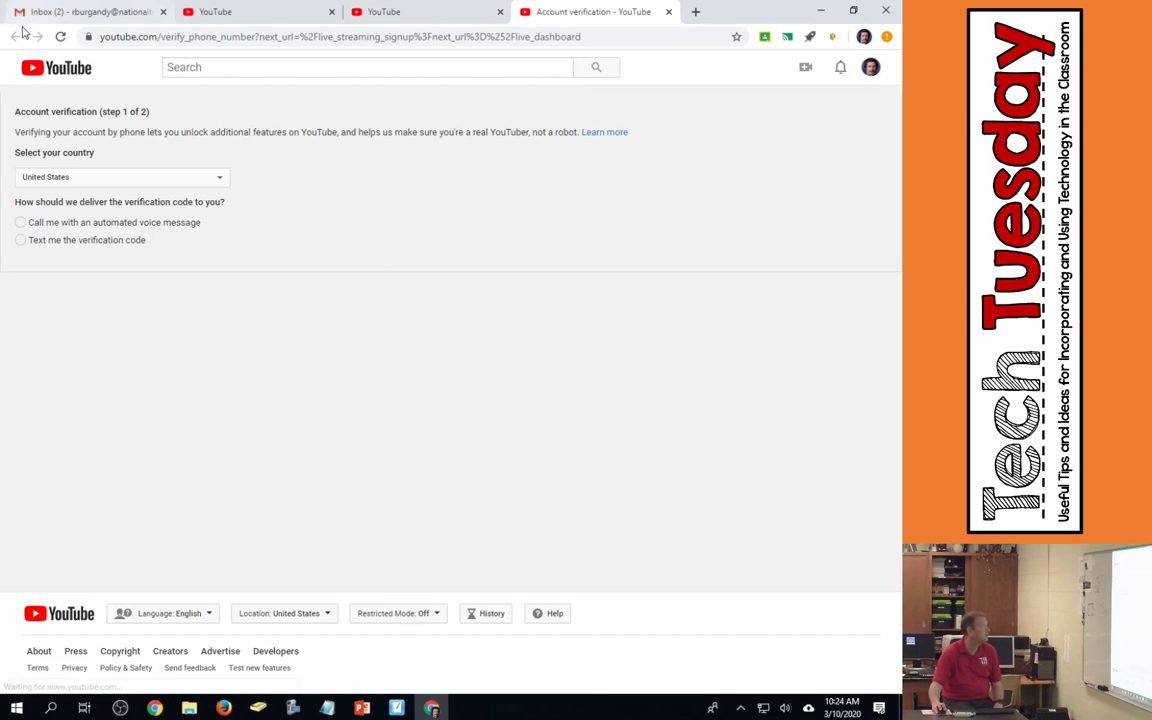
click(238, 13)
scroll(680, 430, down, 1)
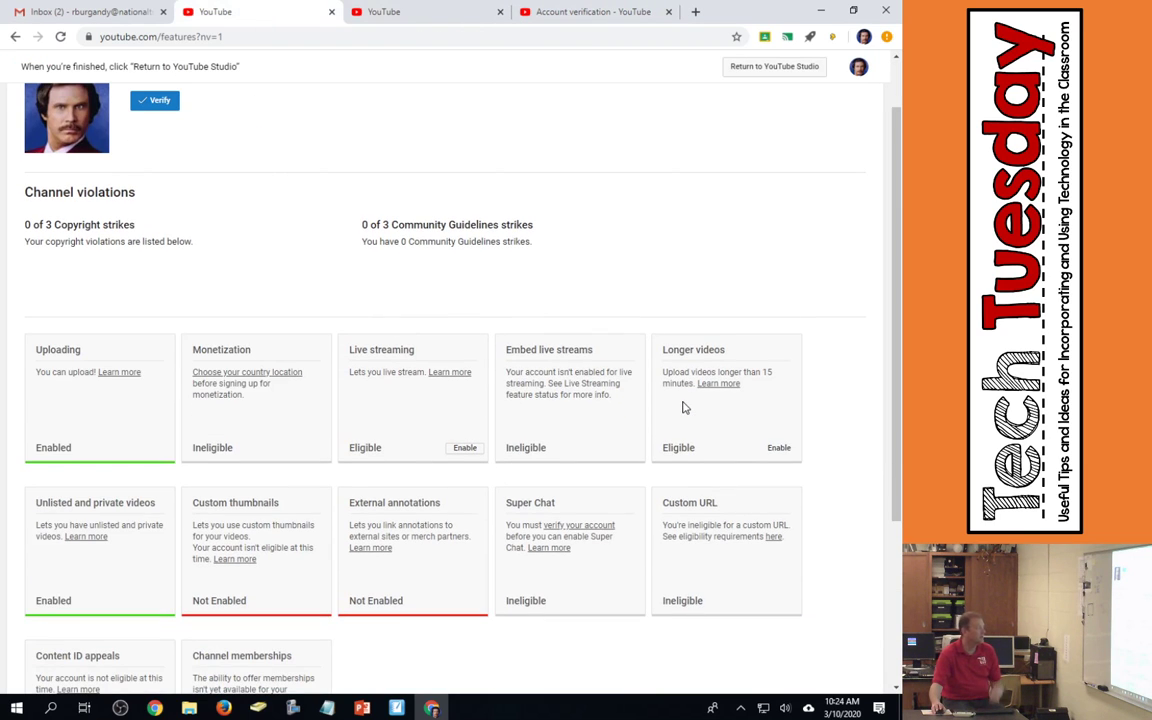
scroll(684, 407, down, 1)
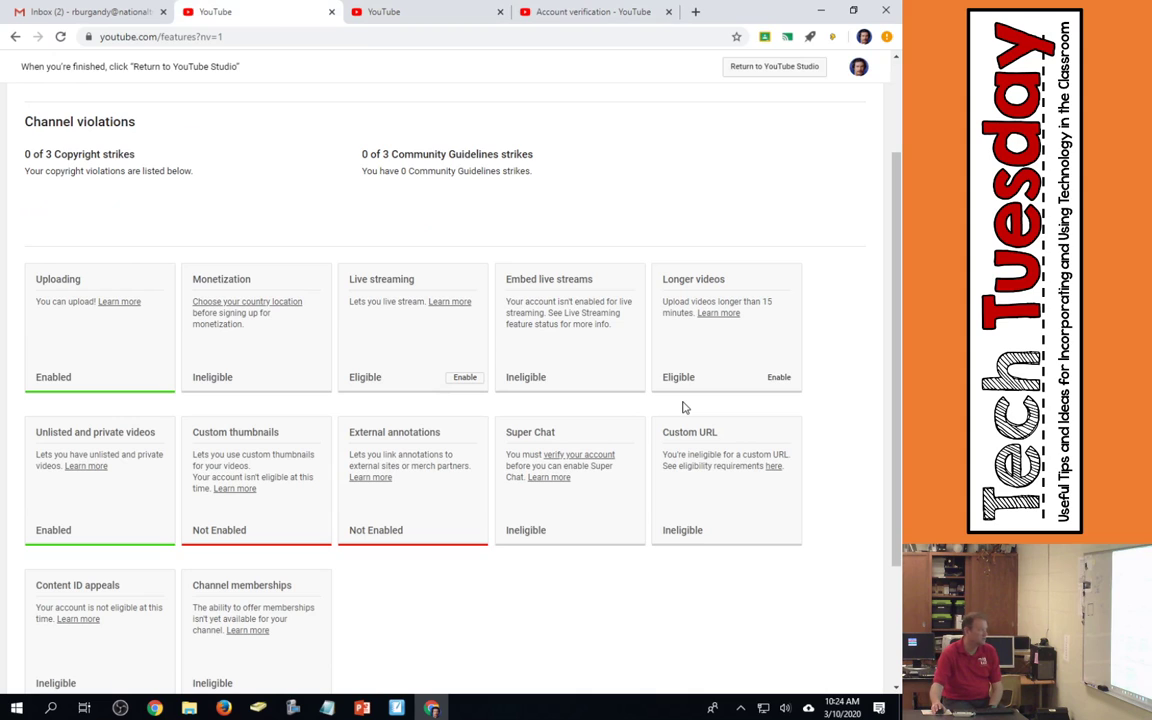
scroll(684, 407, up, 2)
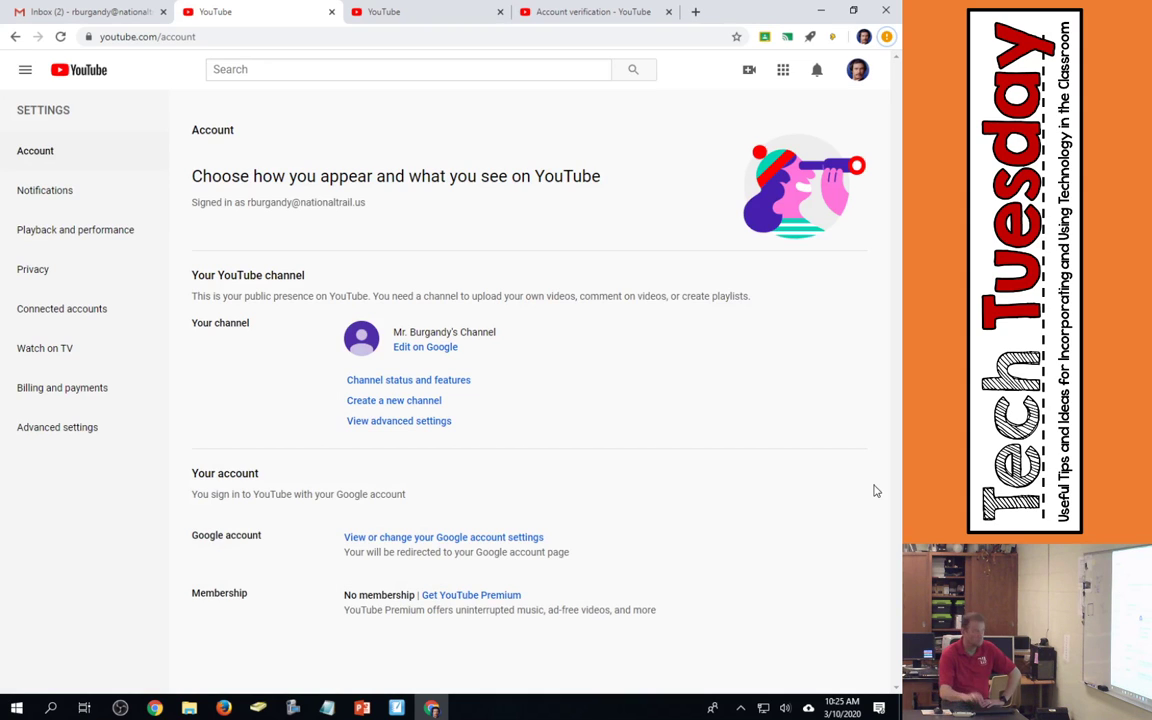
Open YouTube Studio and bring up the basic info in its channel settings
click(858, 71)
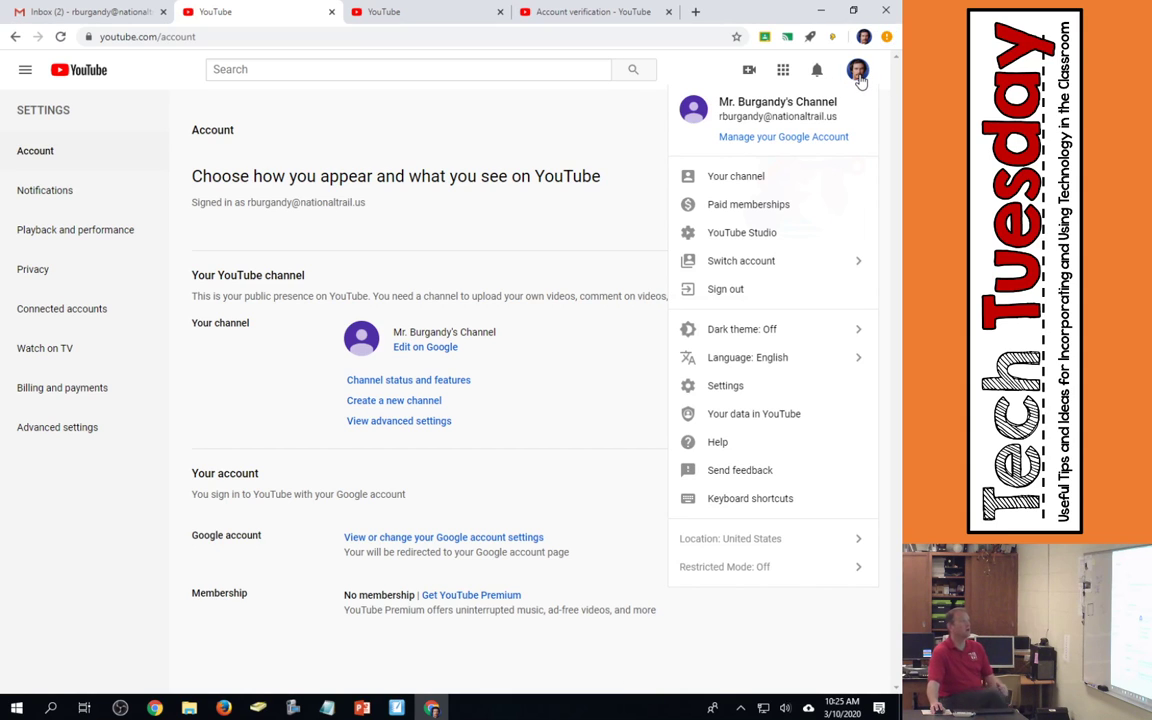
click(753, 234)
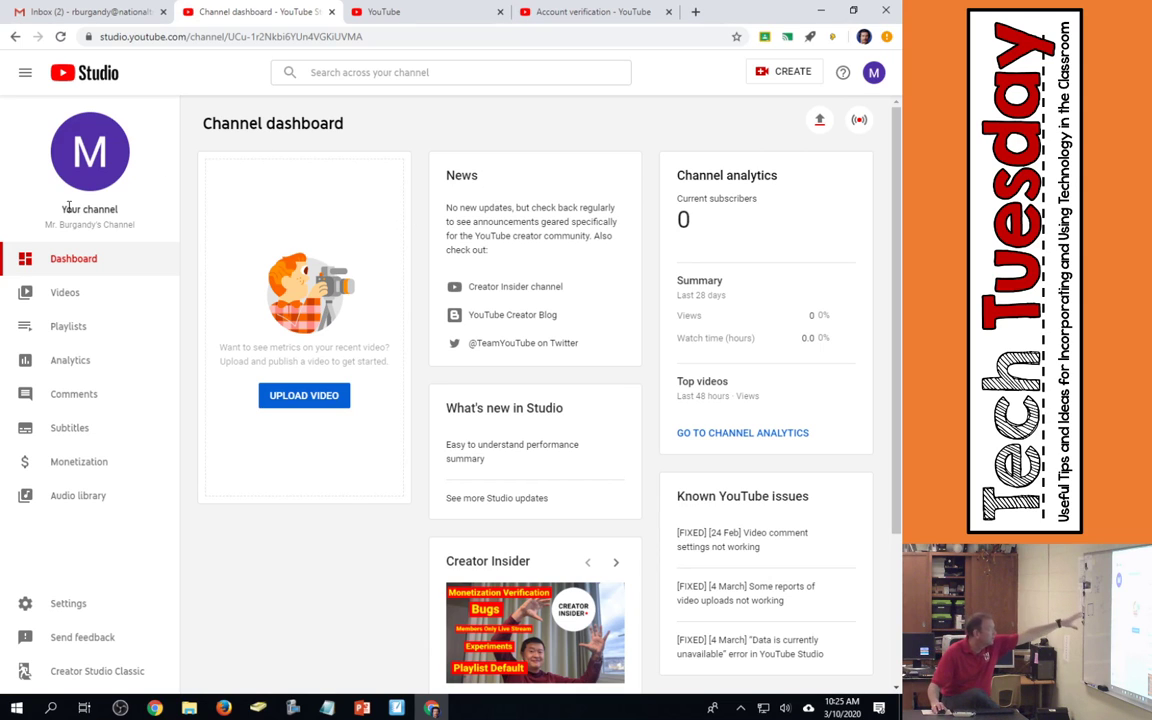
click(95, 607)
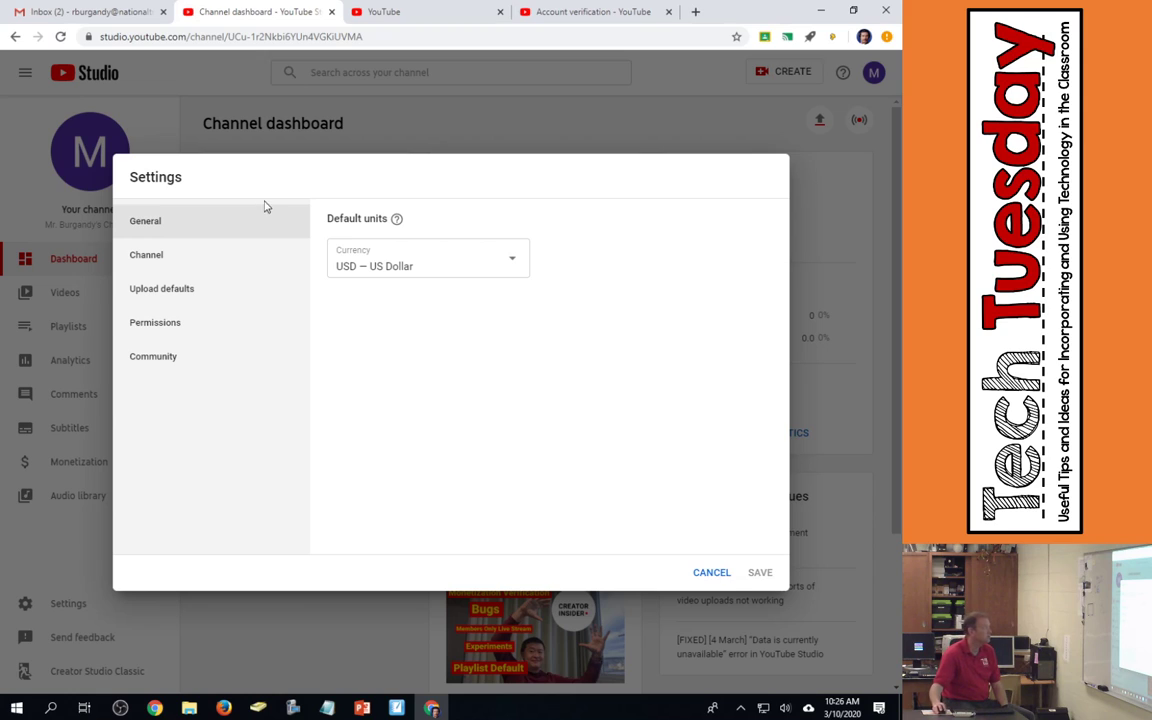
click(145, 255)
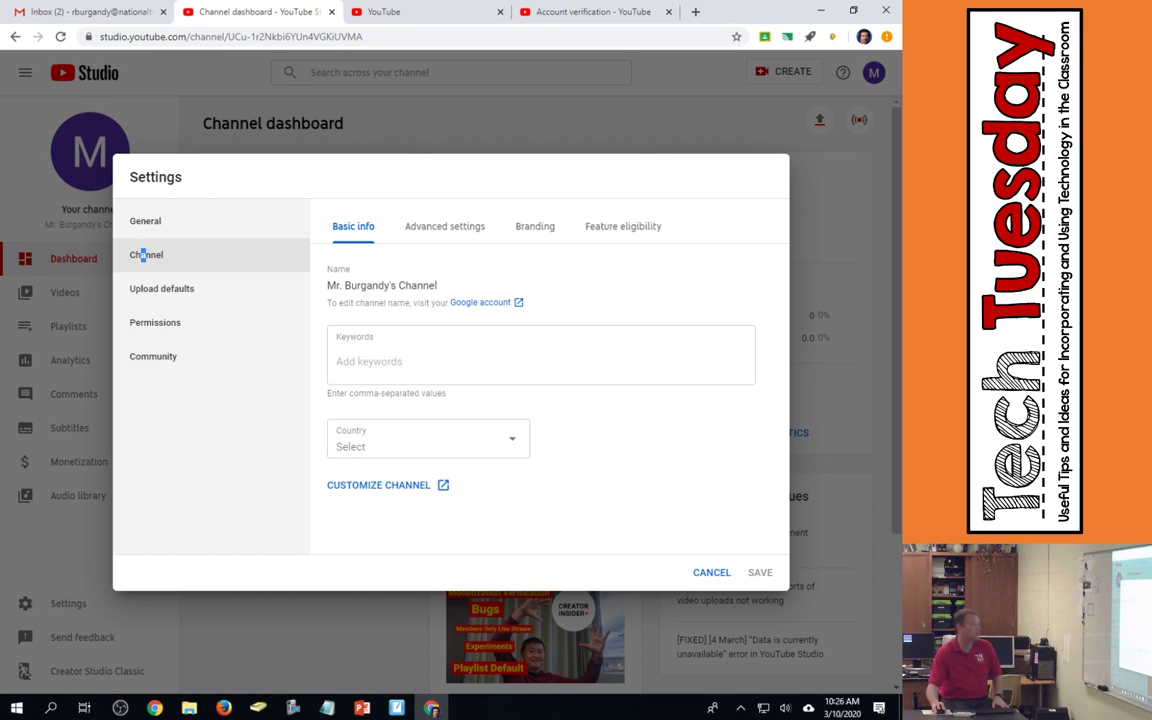
Set the channel's country to United States in the basic info
click(455, 453)
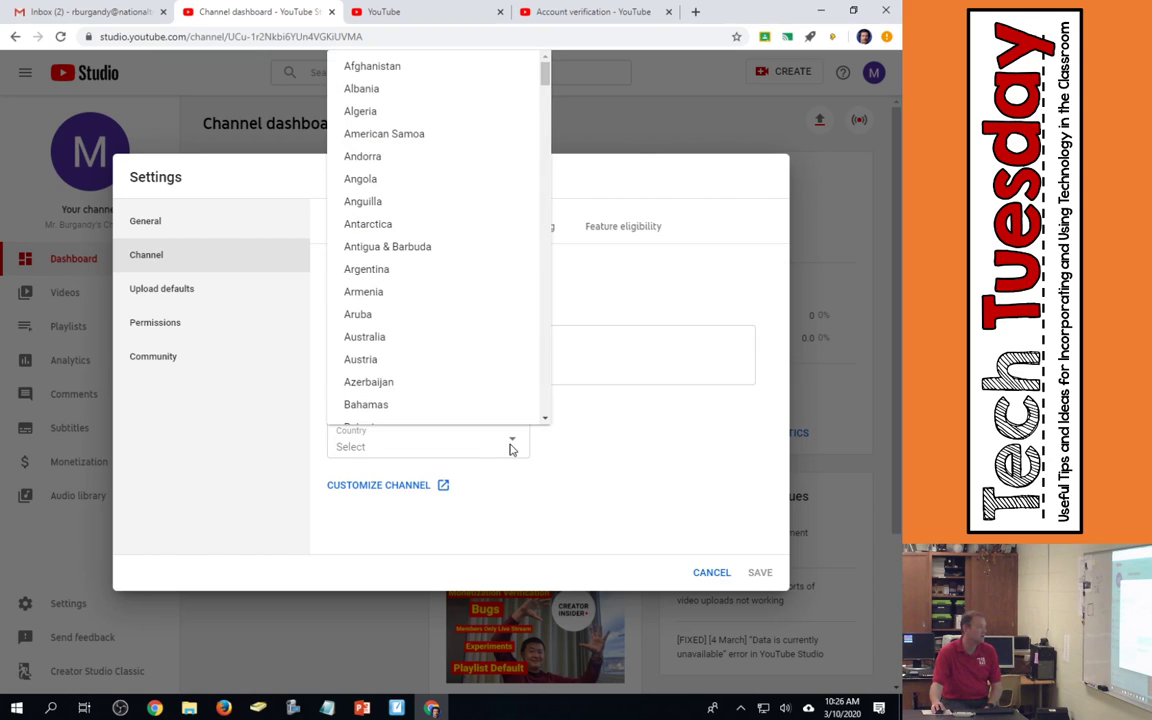
click(509, 446)
click(510, 450)
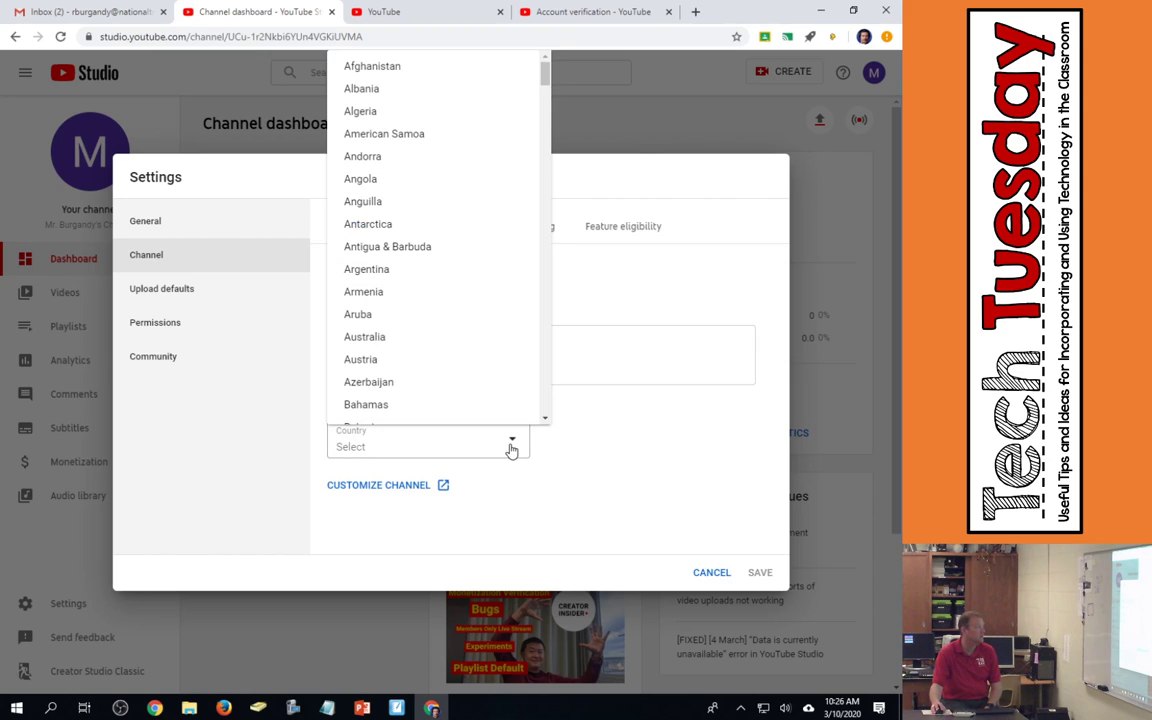
drag(545, 72, 545, 396)
click(402, 324)
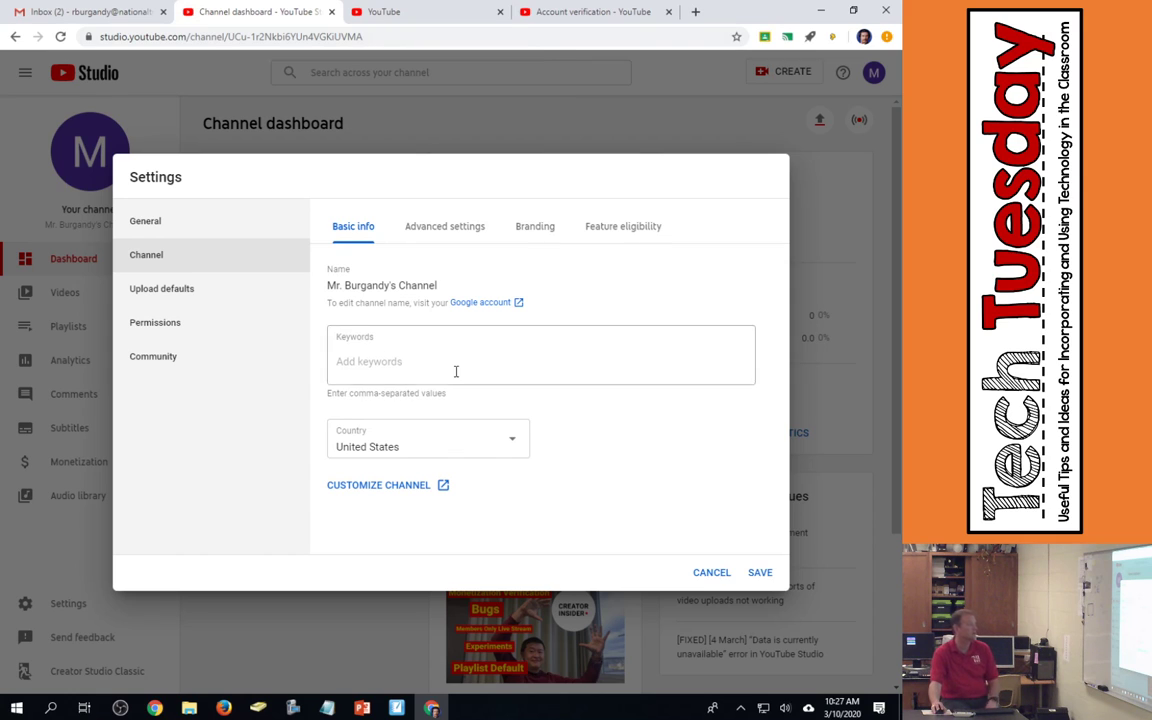
In the channel's advanced settings, set the channel as made for kids and disable interest-based ads, saving the settings
click(431, 235)
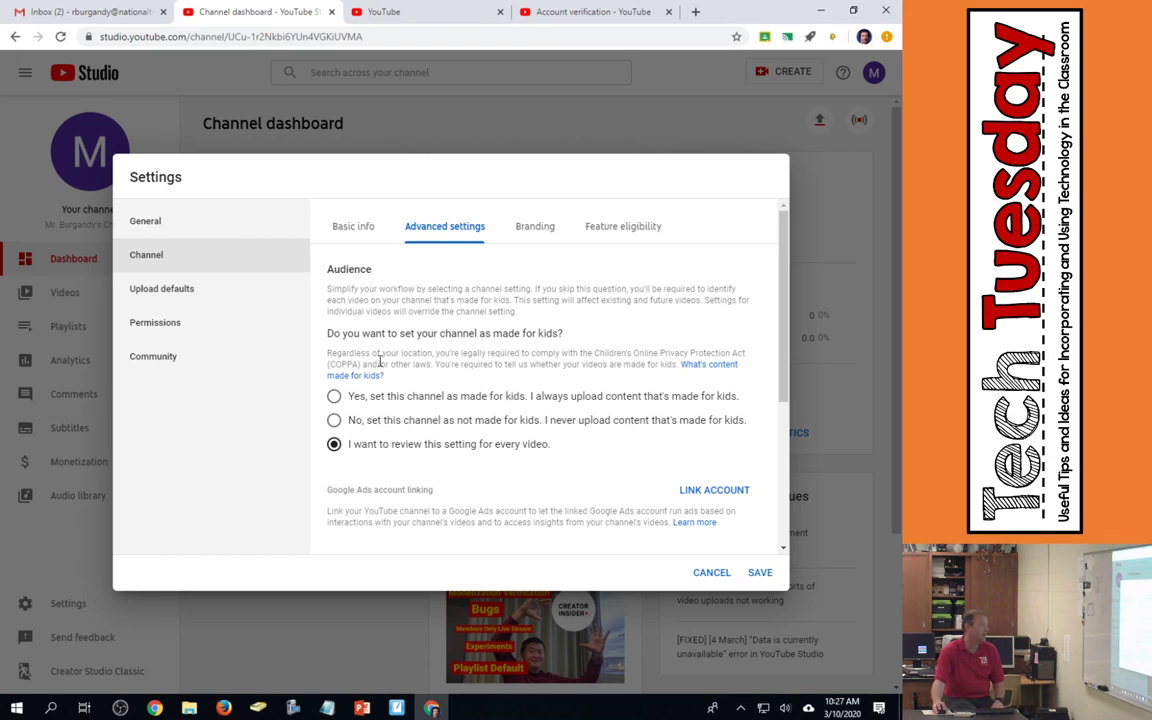
click(335, 397)
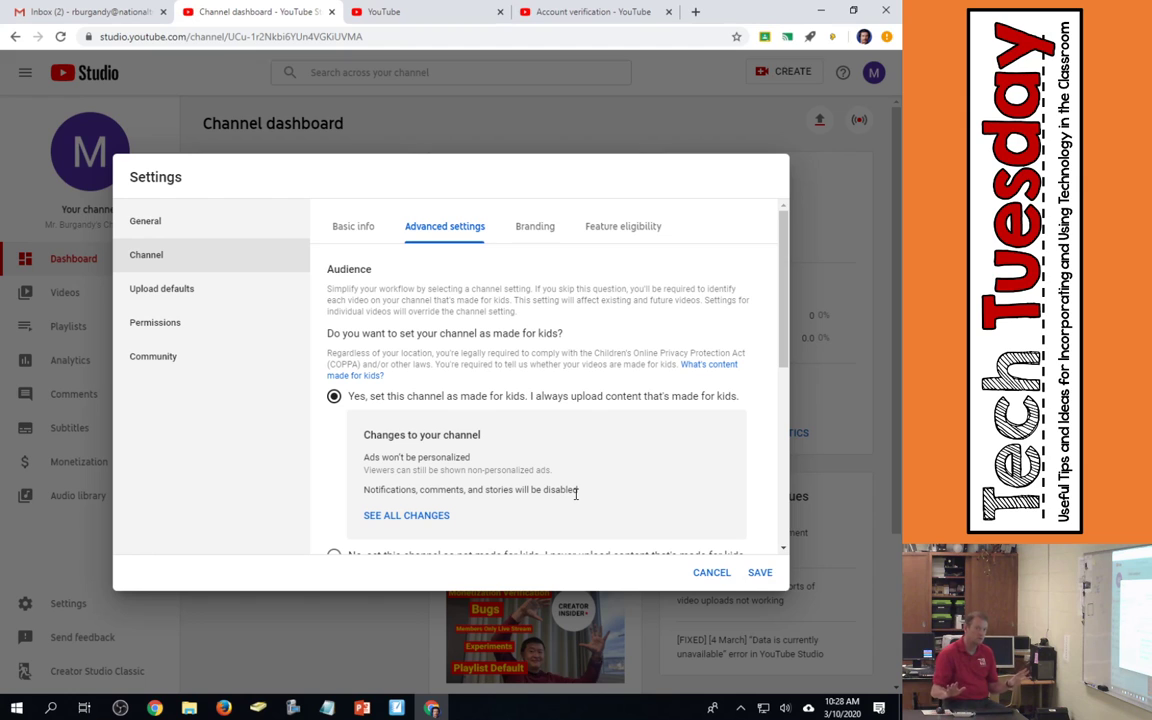
scroll(415, 453, down, 5)
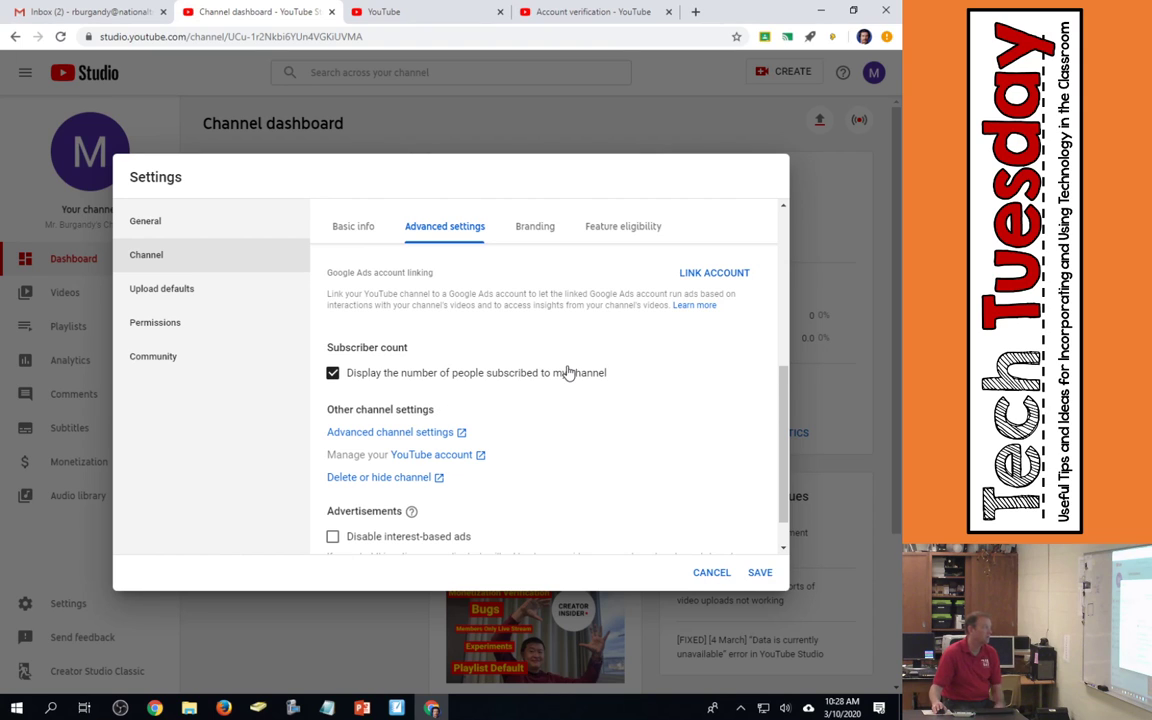
scroll(568, 373, down, 1)
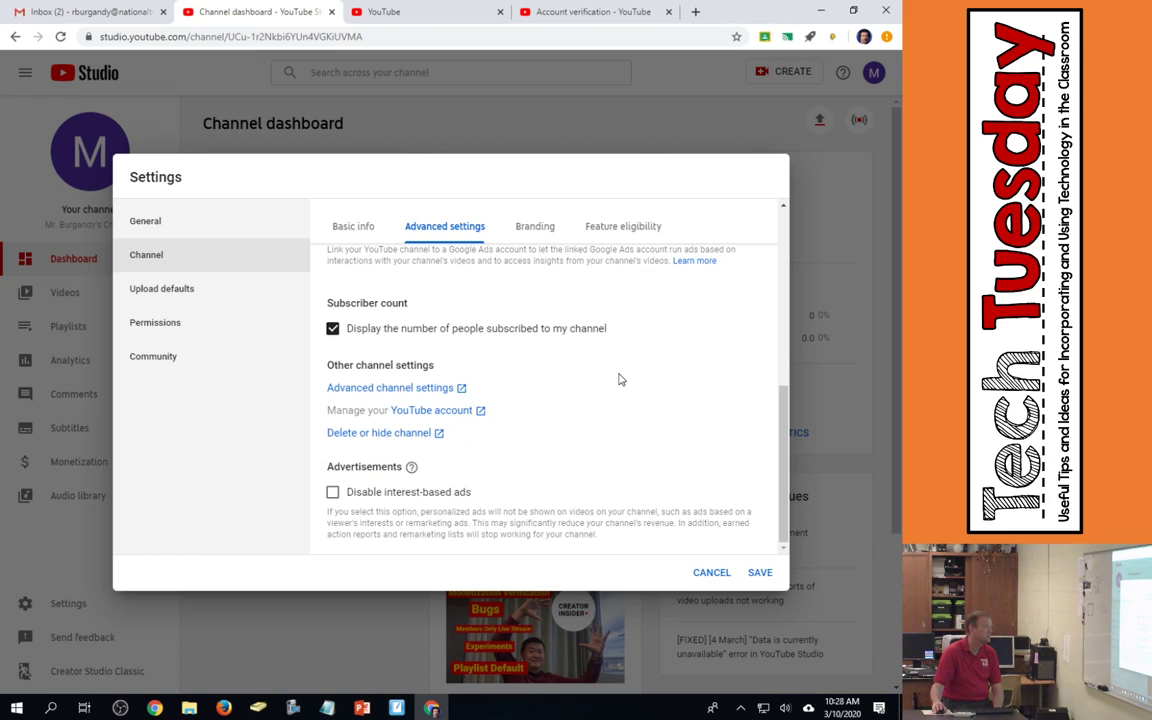
click(332, 492)
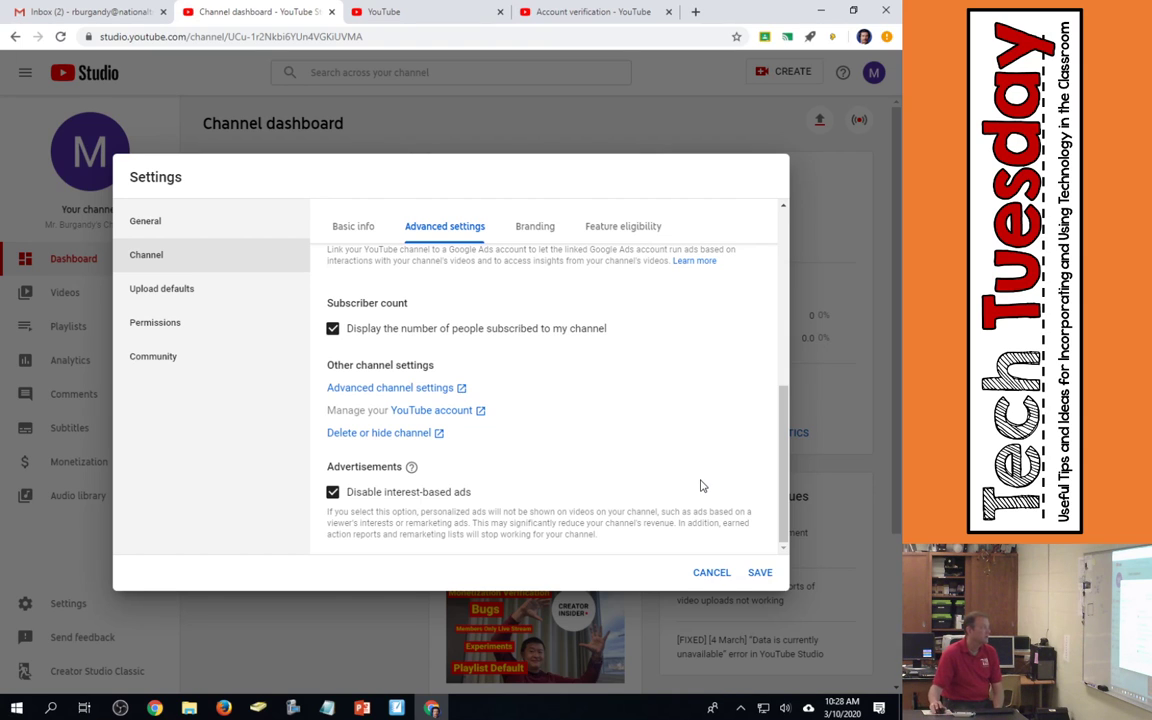
scroll(560, 435, up, 5)
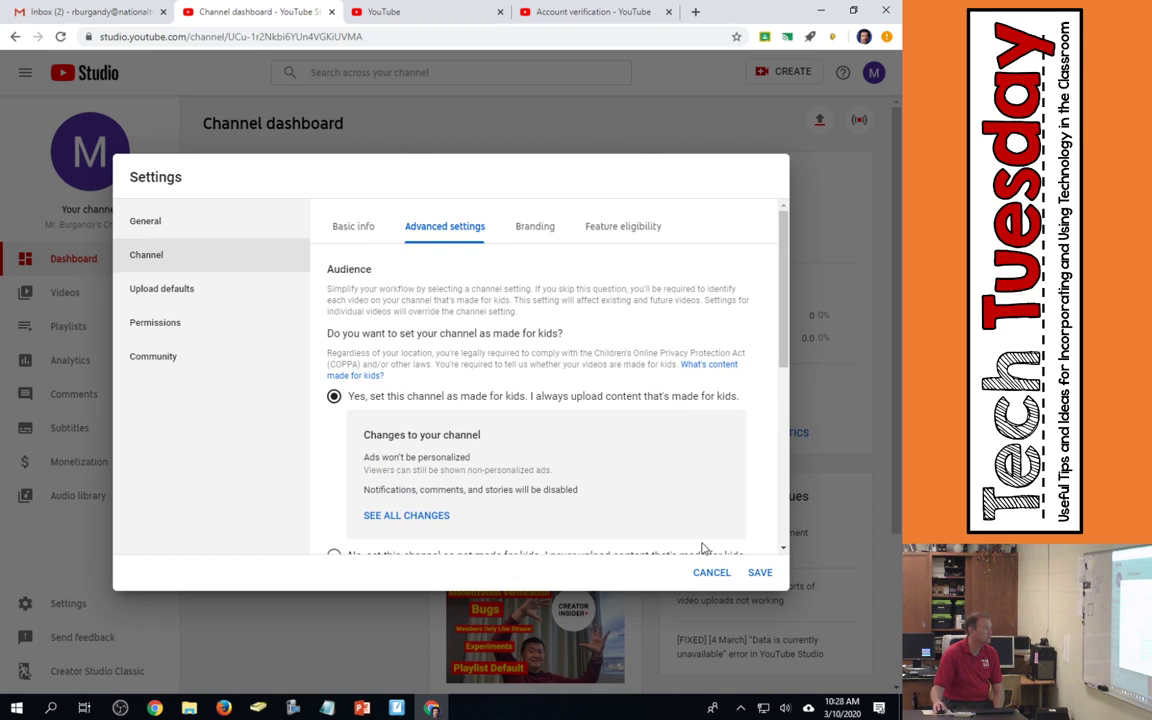
click(761, 577)
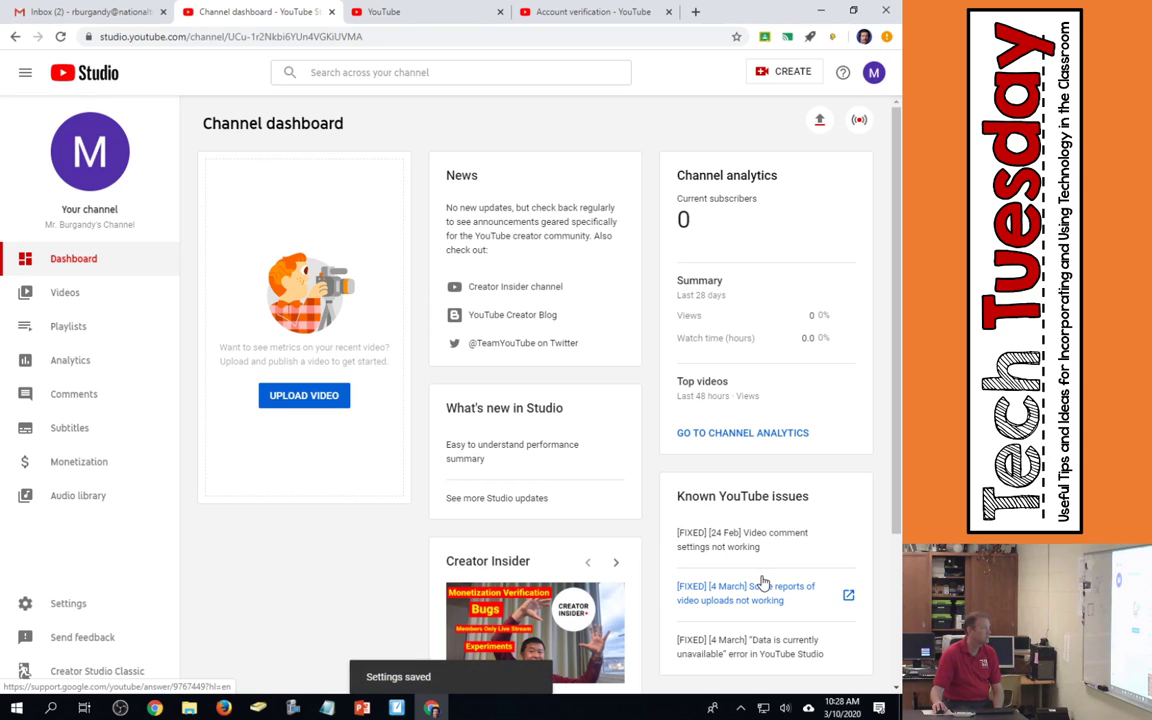
Reopen the channel settings and review the branding and feature eligibility options
click(58, 606)
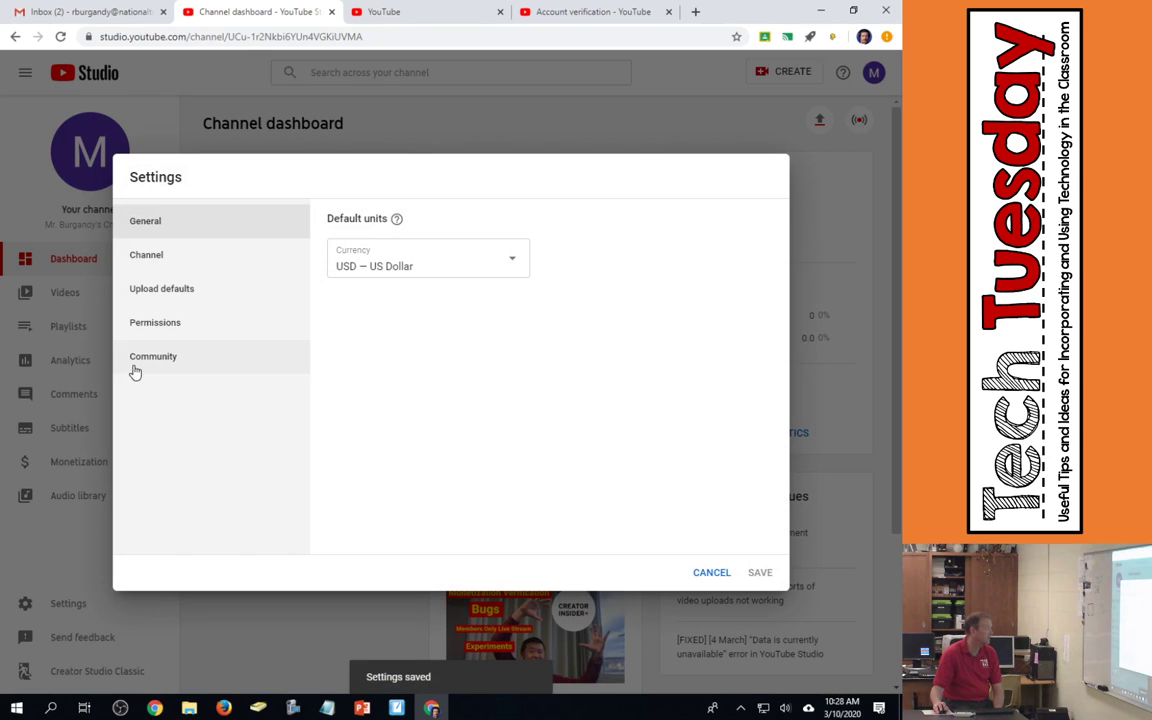
click(144, 259)
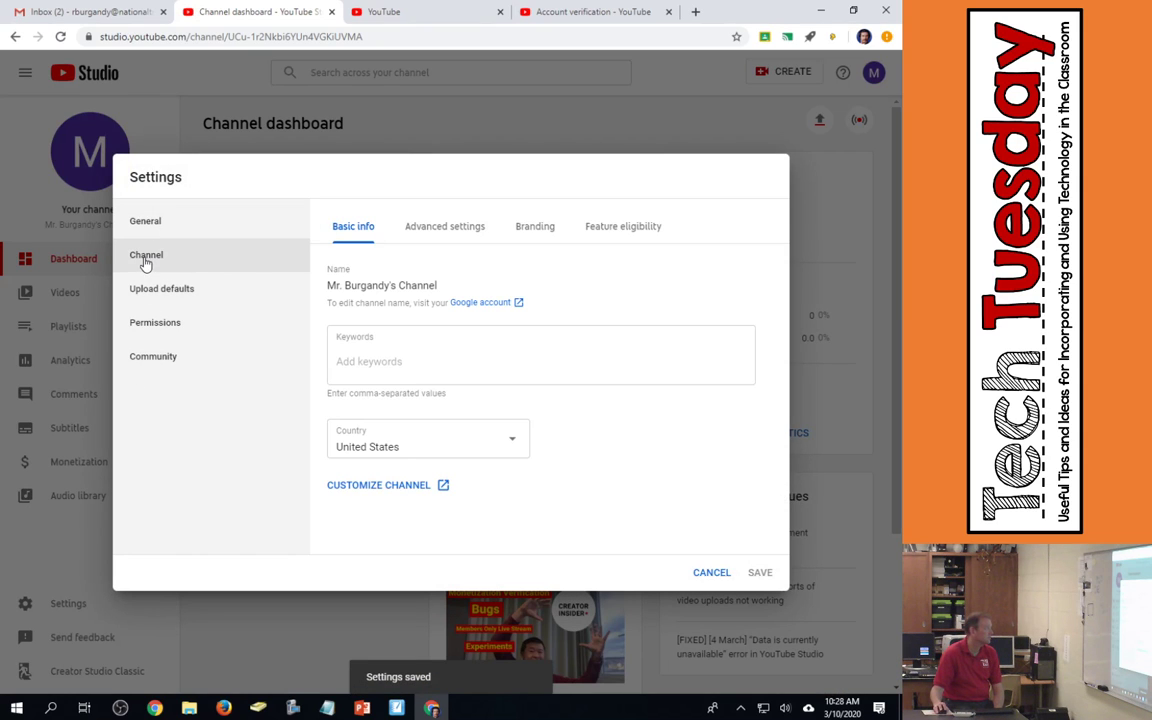
click(456, 232)
click(537, 229)
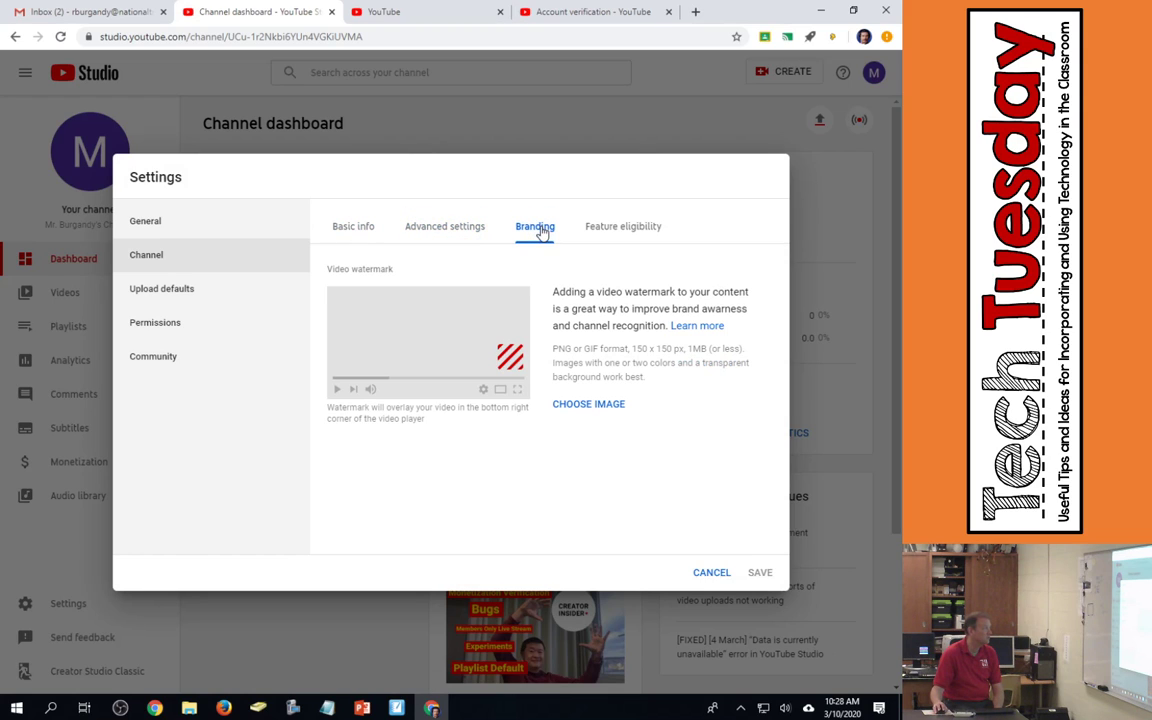
click(641, 229)
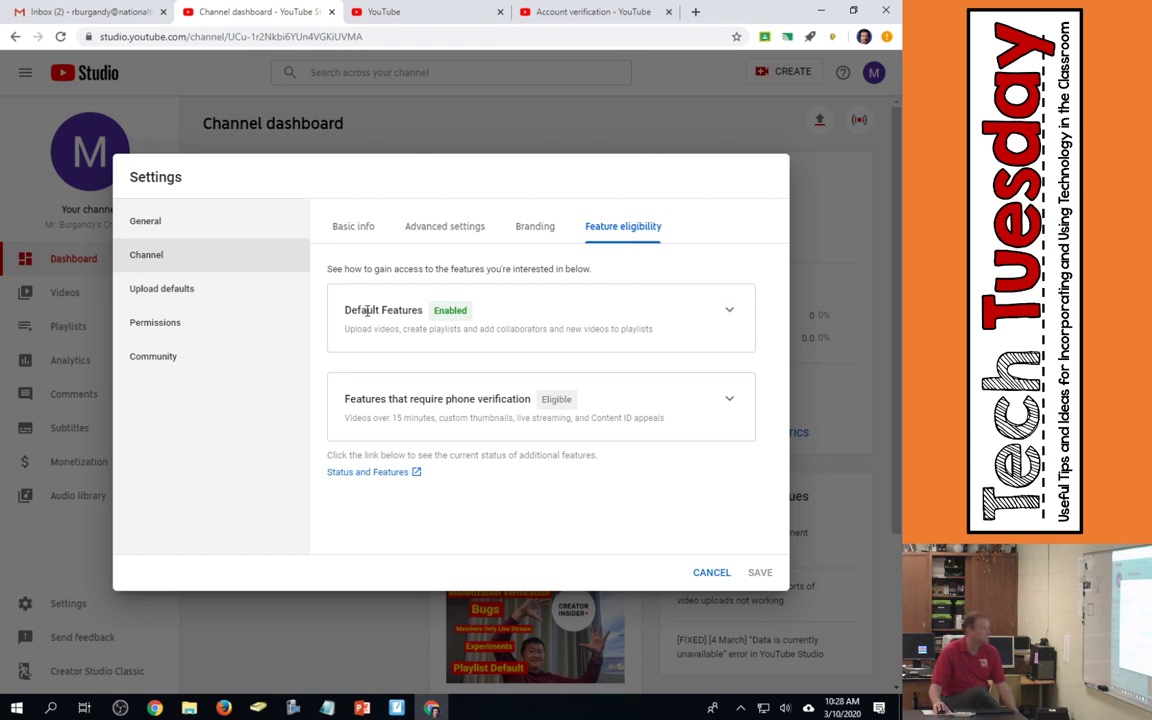
On the separate advanced channel settings page, disallow the channel from appearing in other channels' recommendations and save the change
click(429, 233)
scroll(460, 325, down, 5)
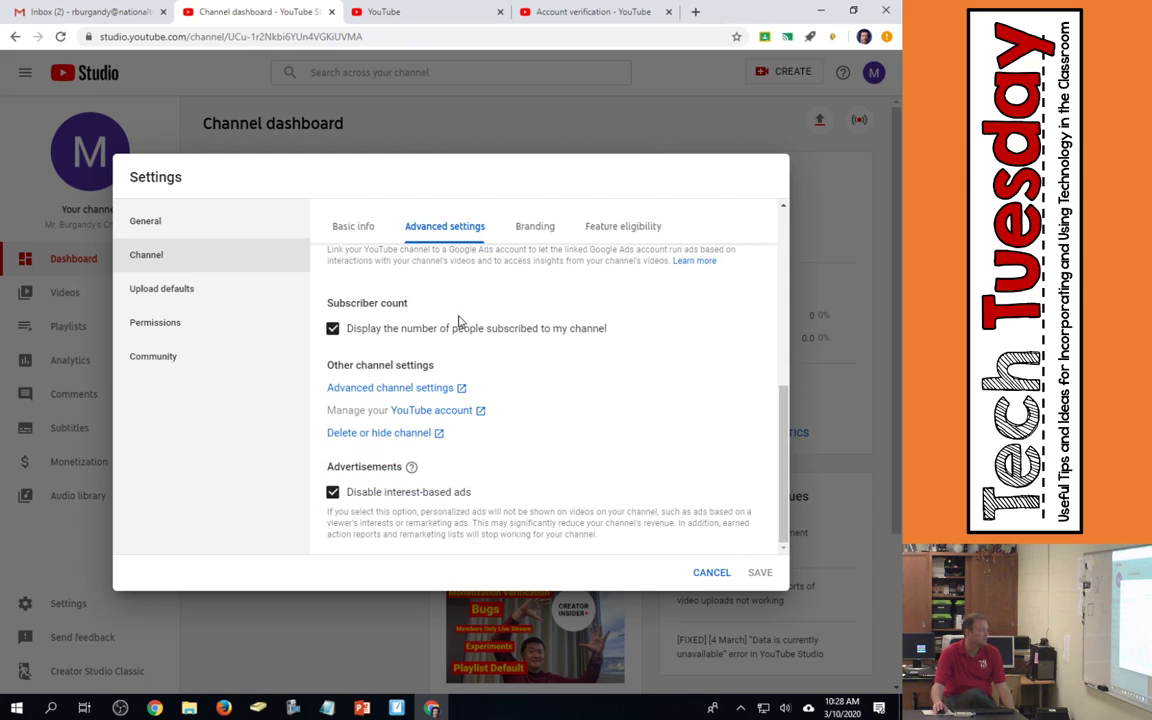
click(401, 389)
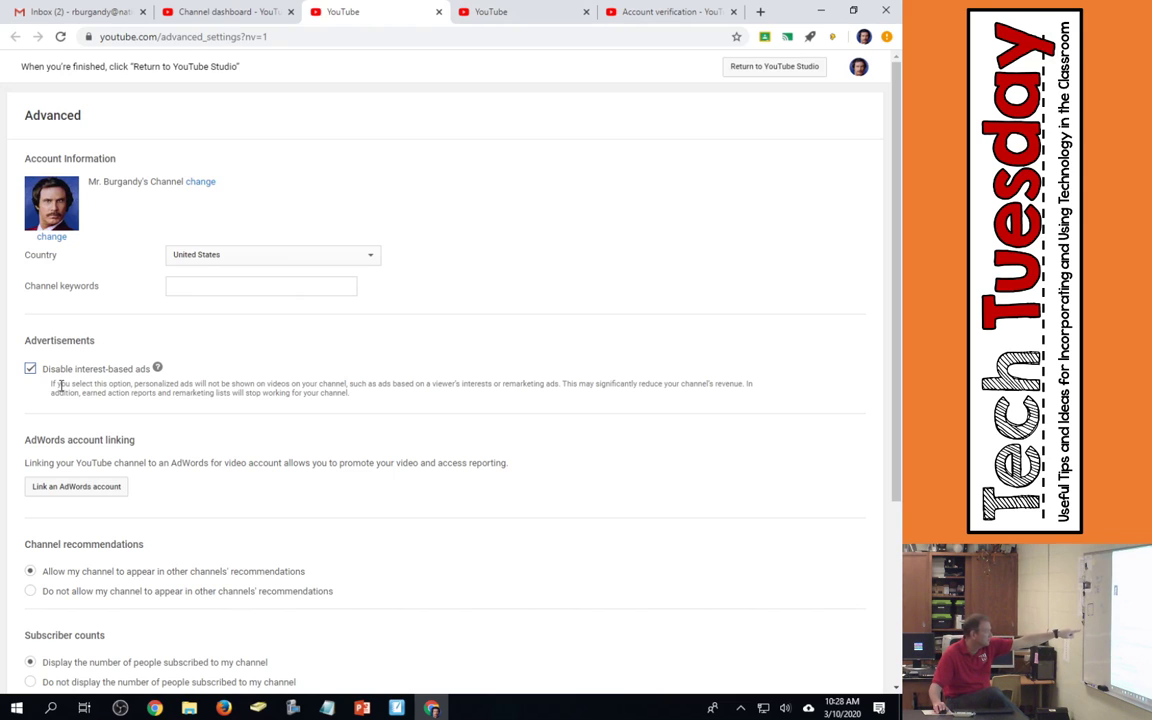
scroll(60, 385, down, 3)
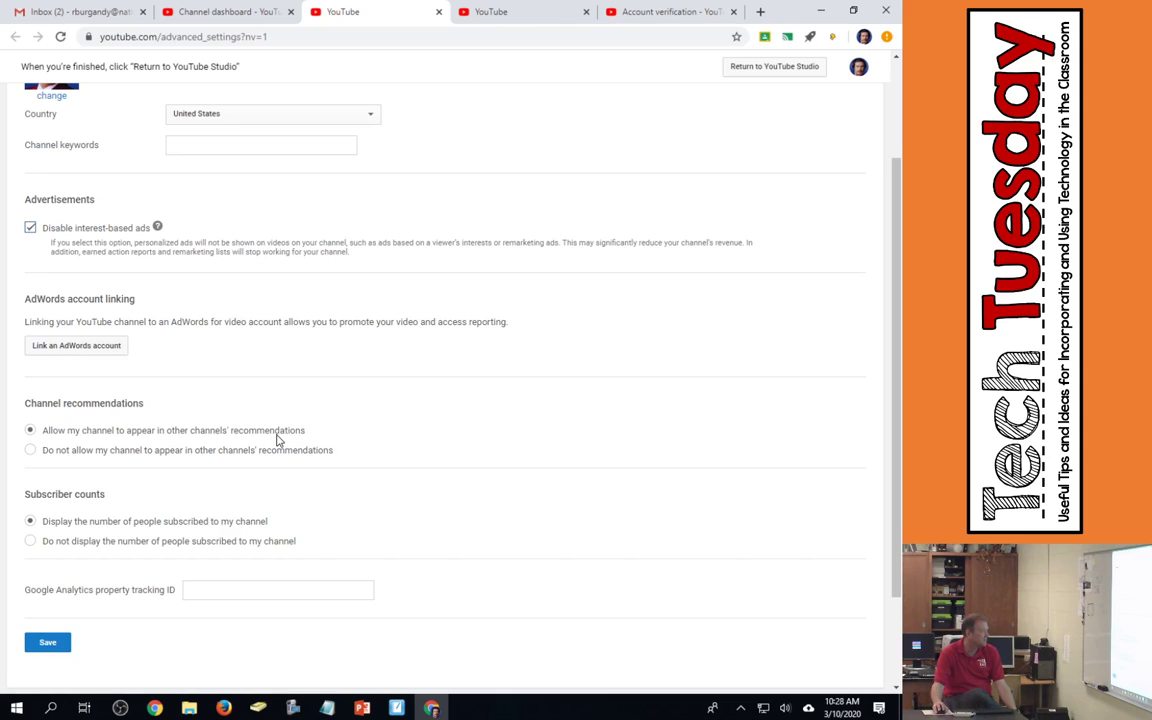
click(30, 450)
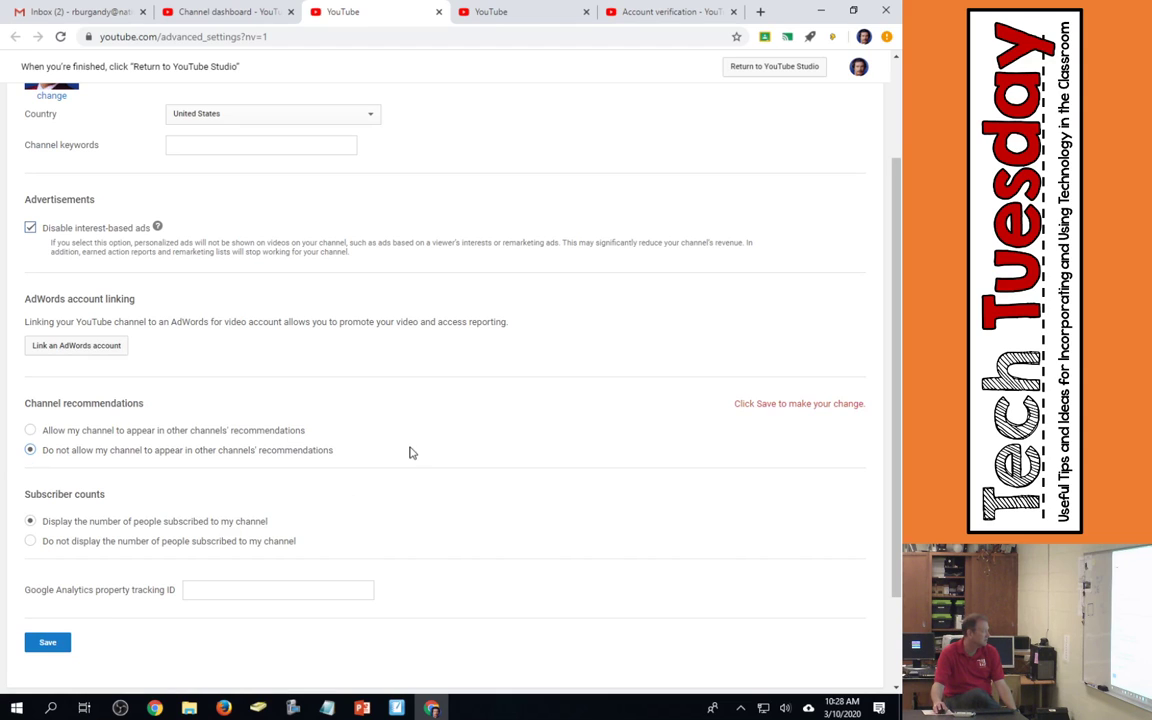
scroll(365, 413, down, 1)
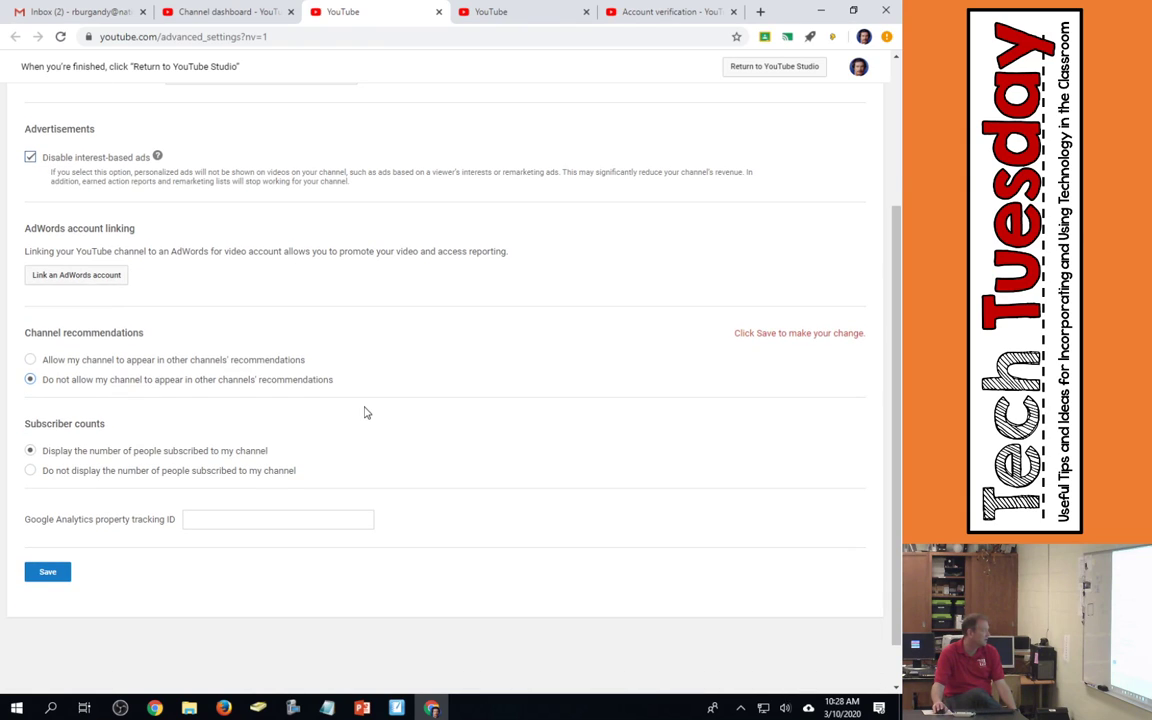
click(52, 574)
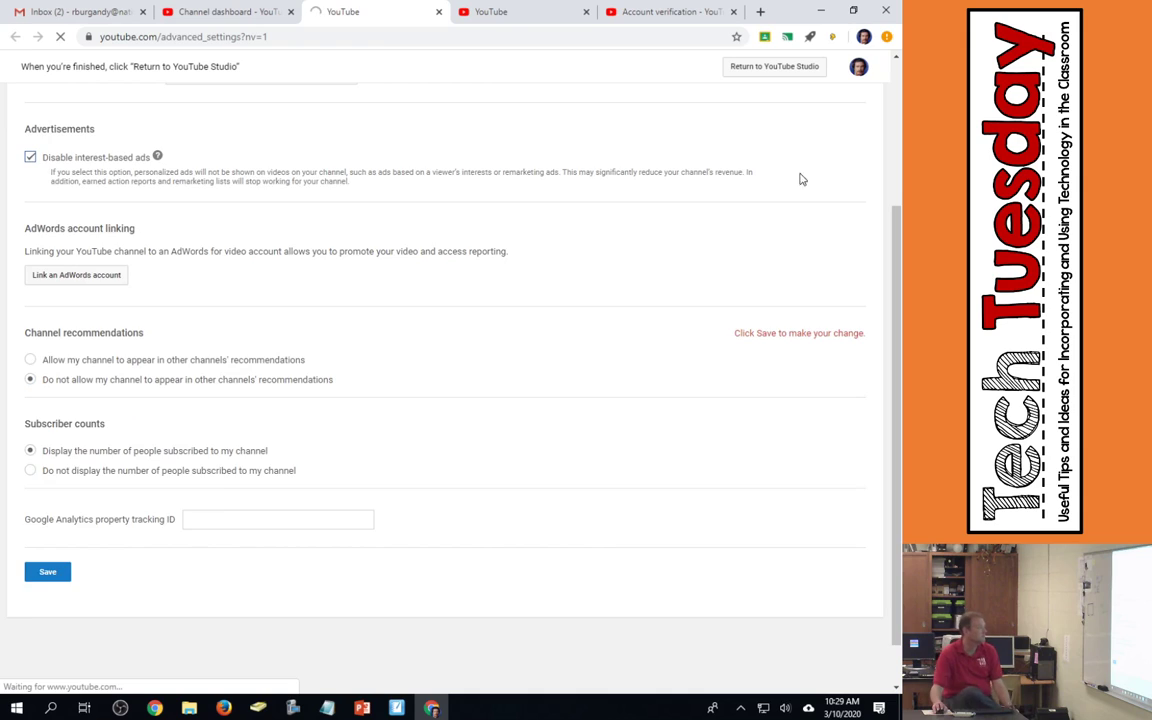
Return to the YouTube Studio channel dashboard by way of the classic Creator Studio and the YouTube account settings
click(858, 66)
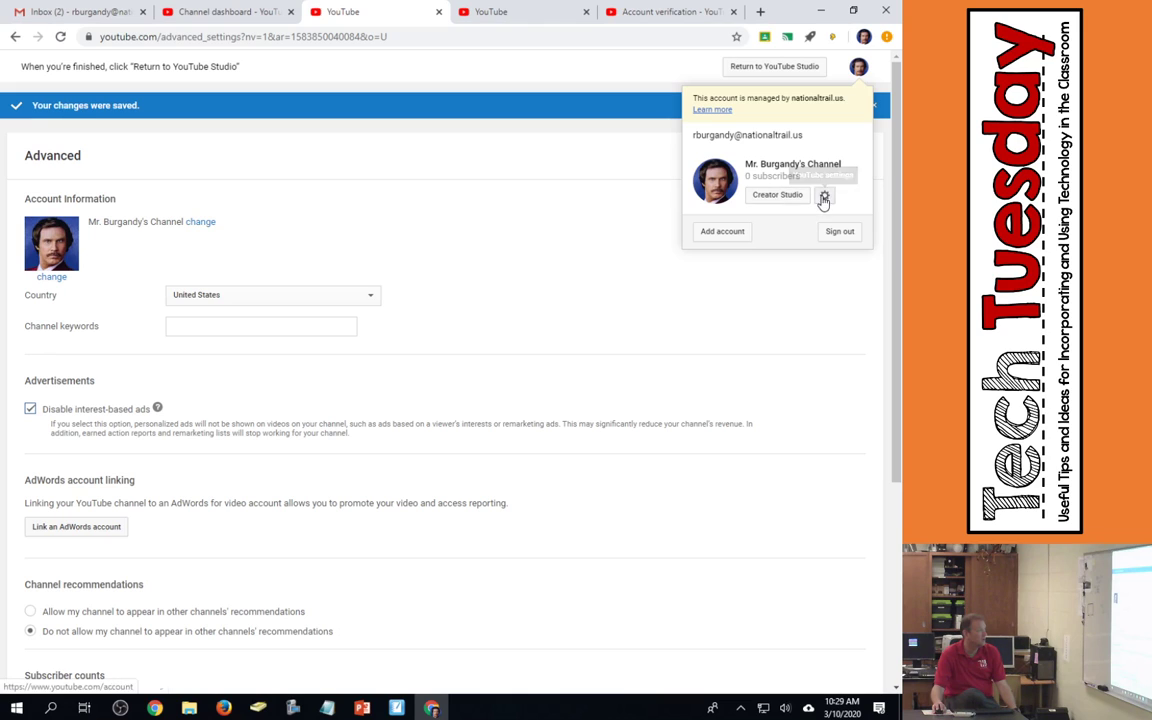
click(786, 194)
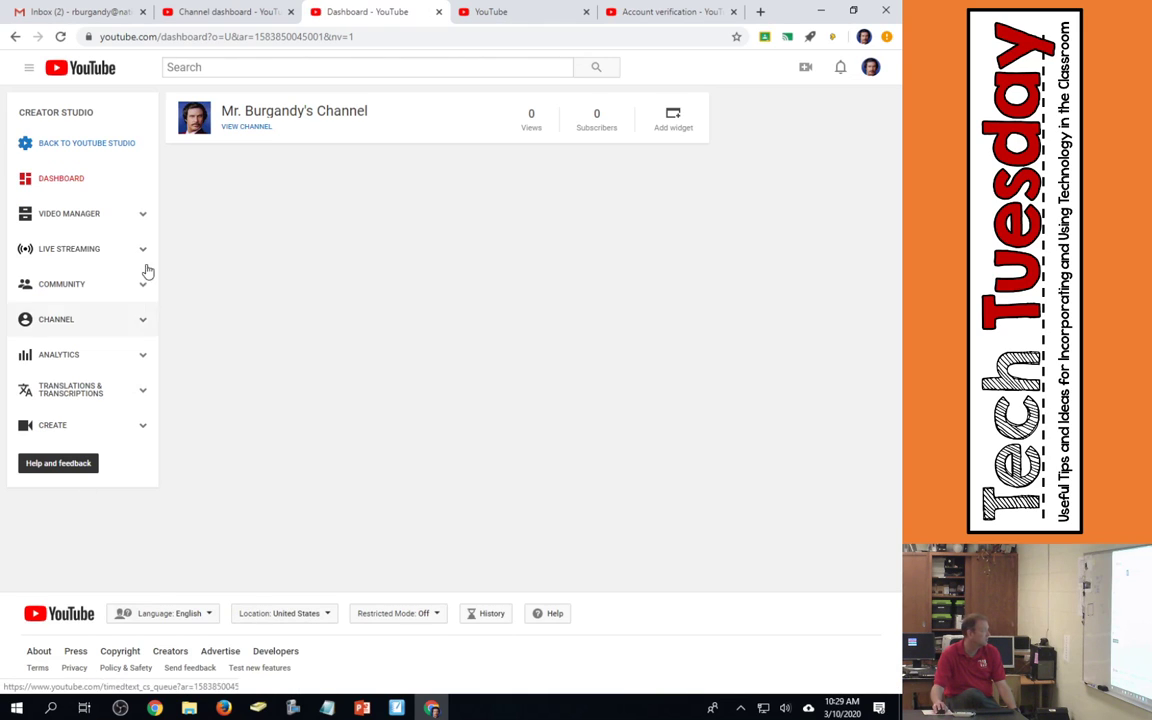
click(870, 68)
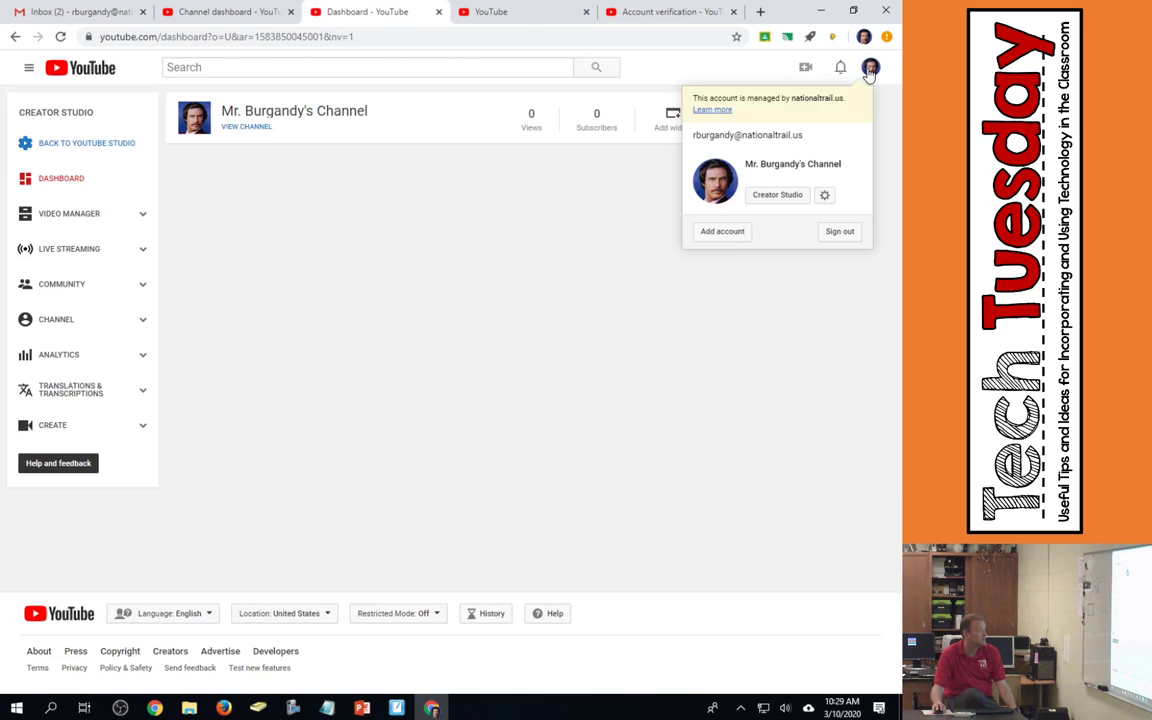
click(825, 198)
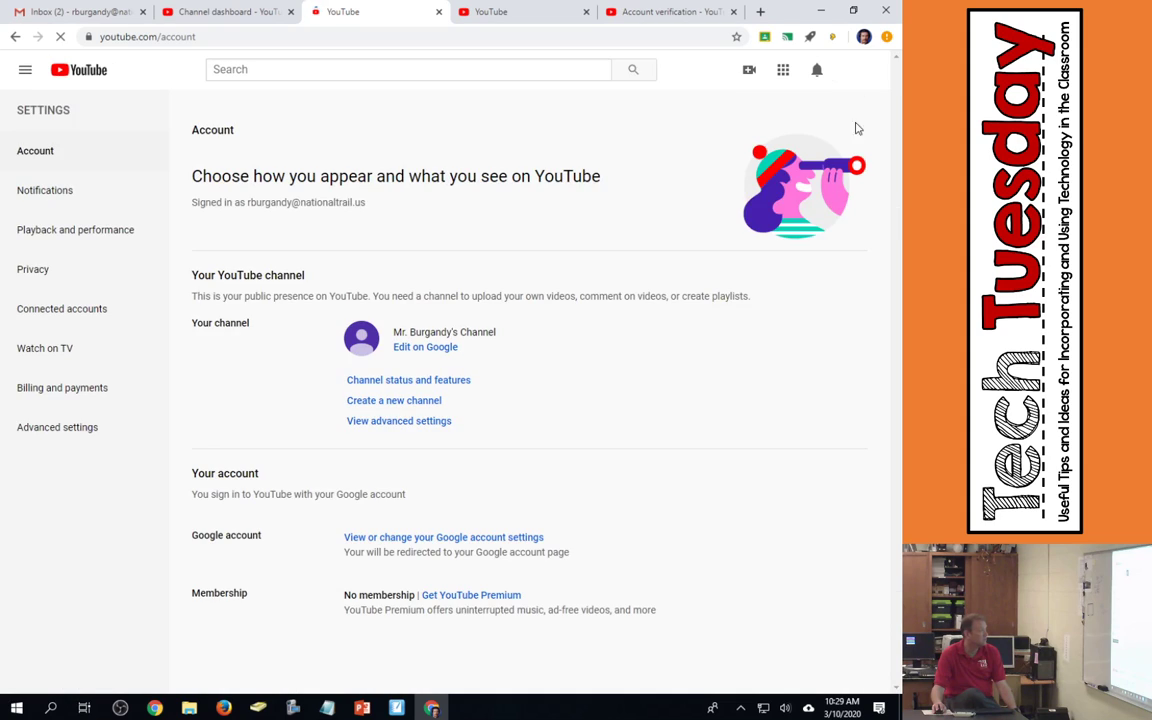
click(858, 74)
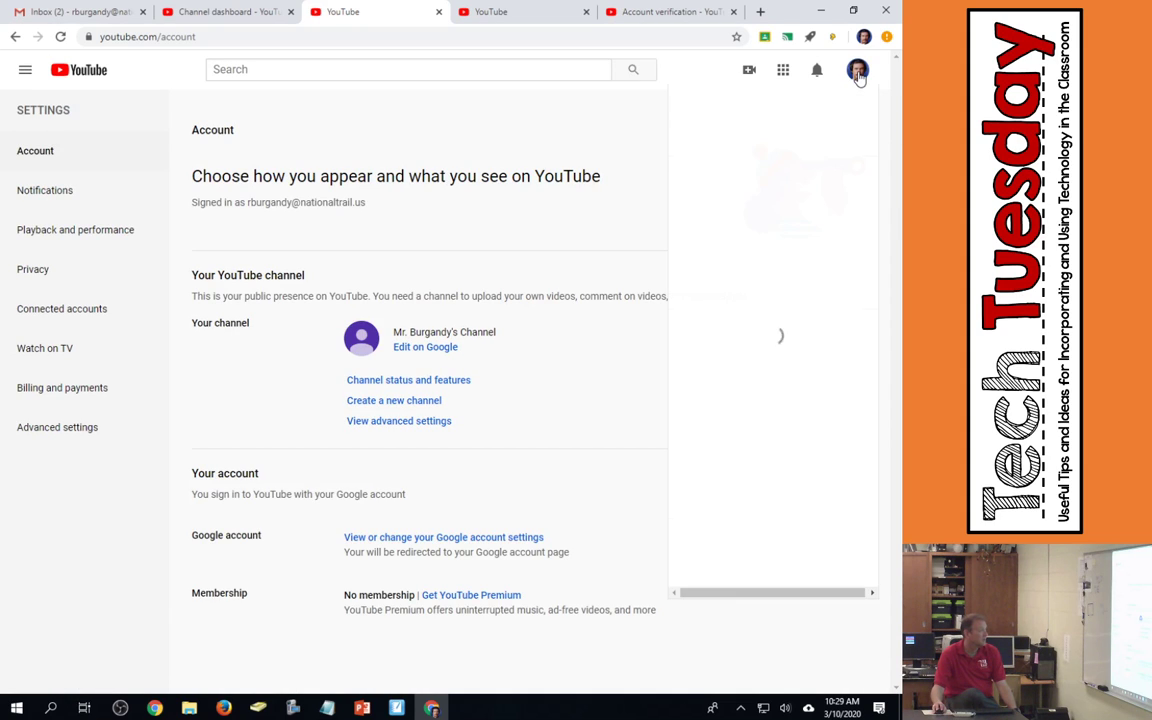
click(764, 233)
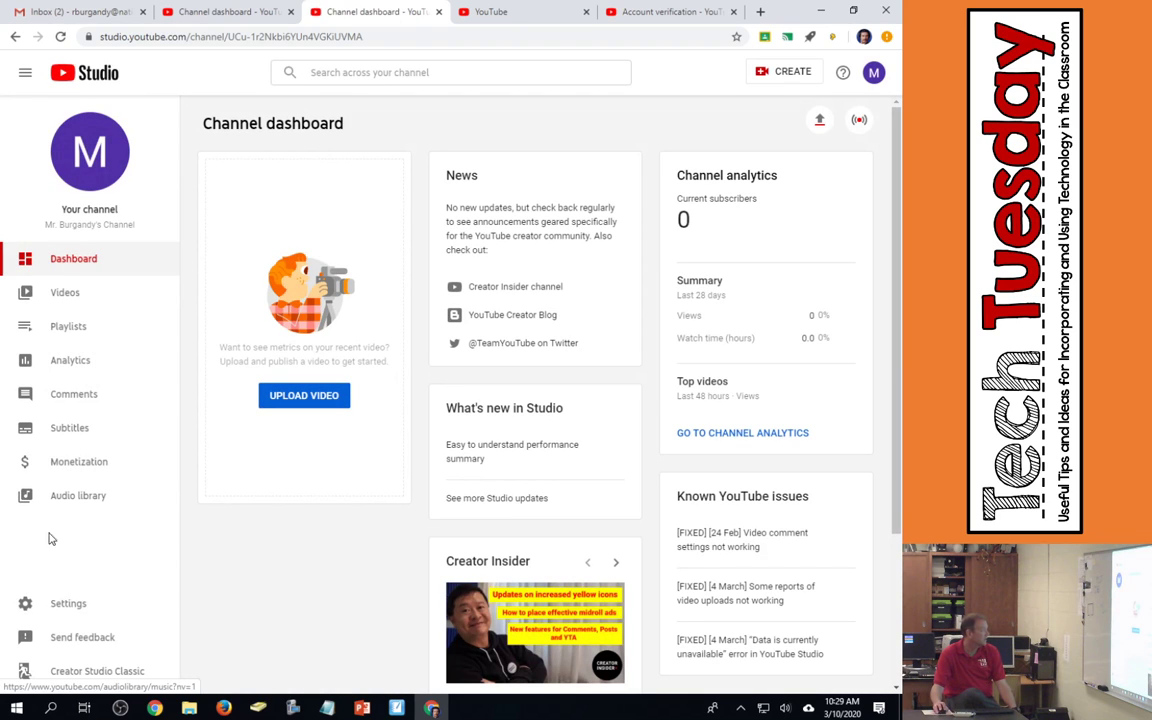
In the upload defaults, enter a description identifying the teacher's class at NTHS and set the visibility to Unlisted
click(62, 603)
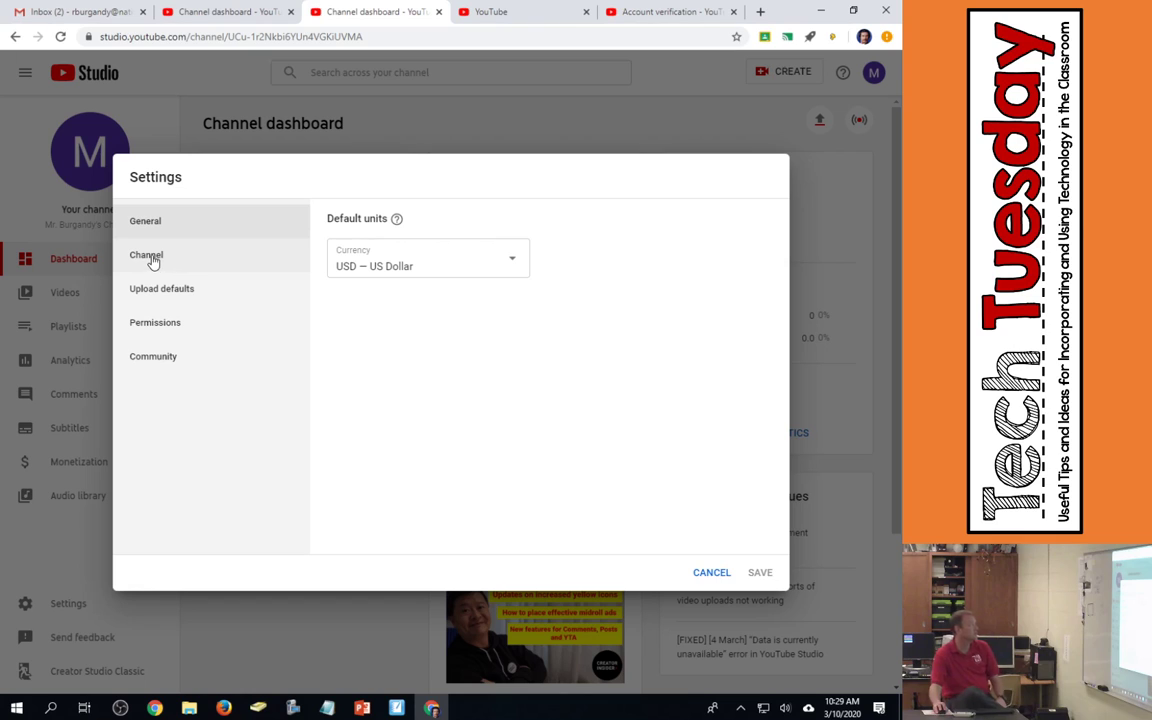
click(150, 259)
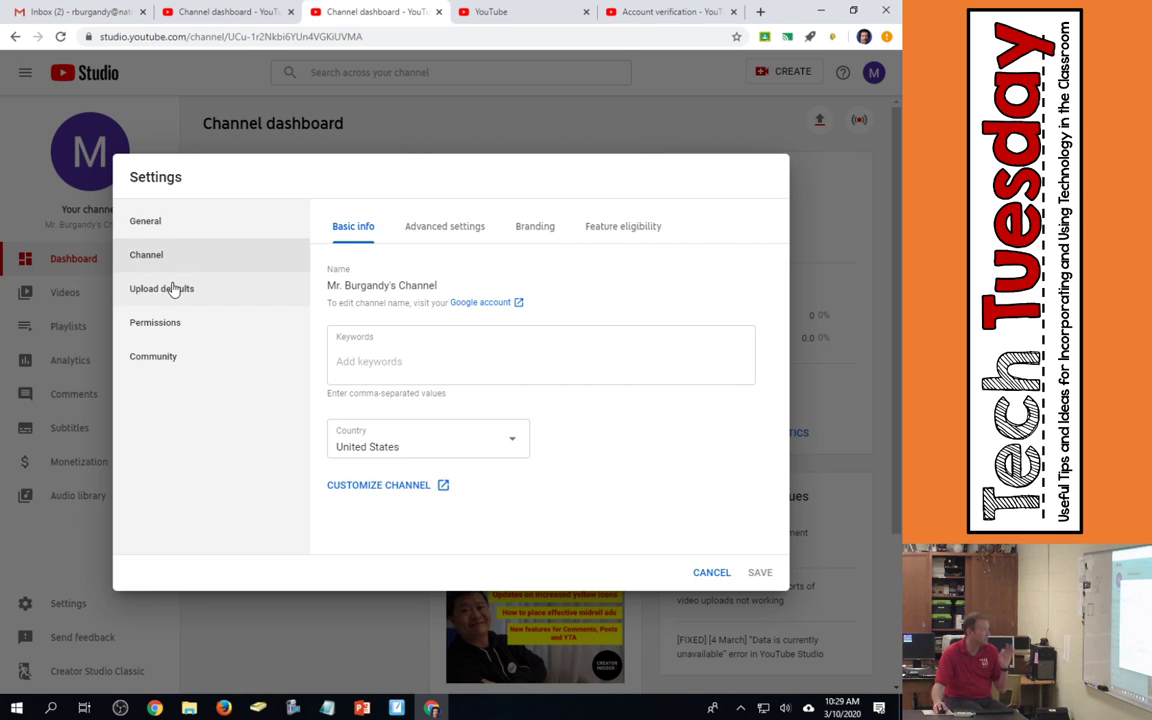
click(173, 289)
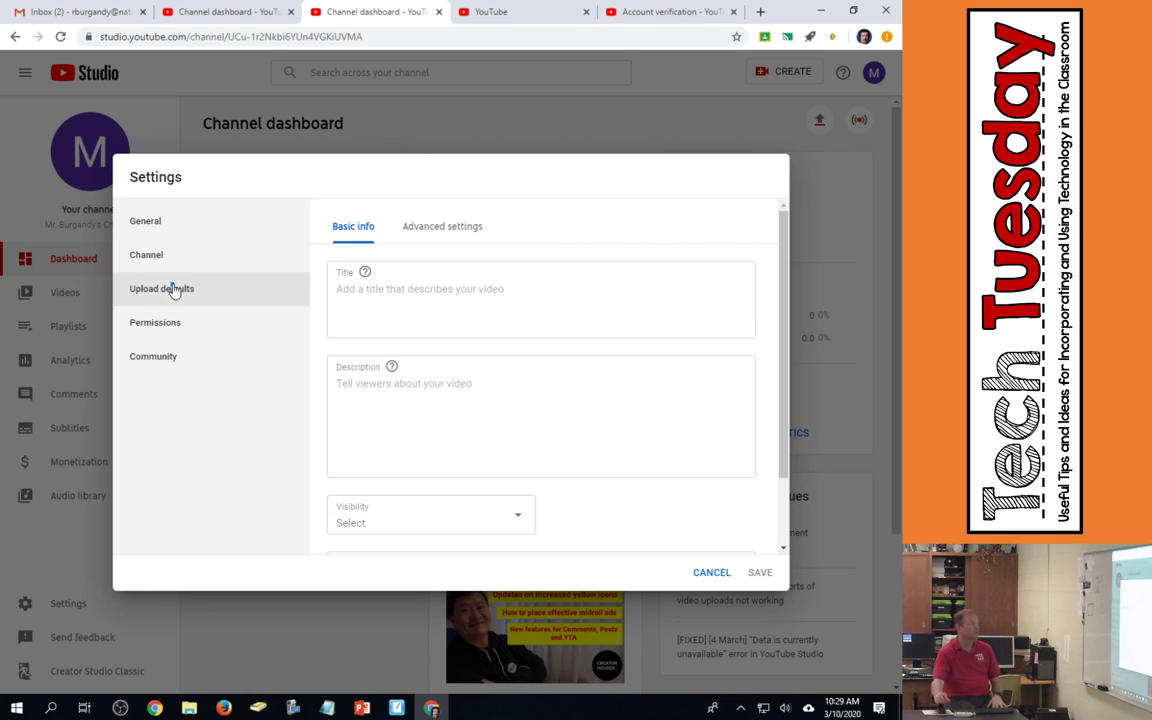
click(402, 293)
scroll(406, 302, down, 1)
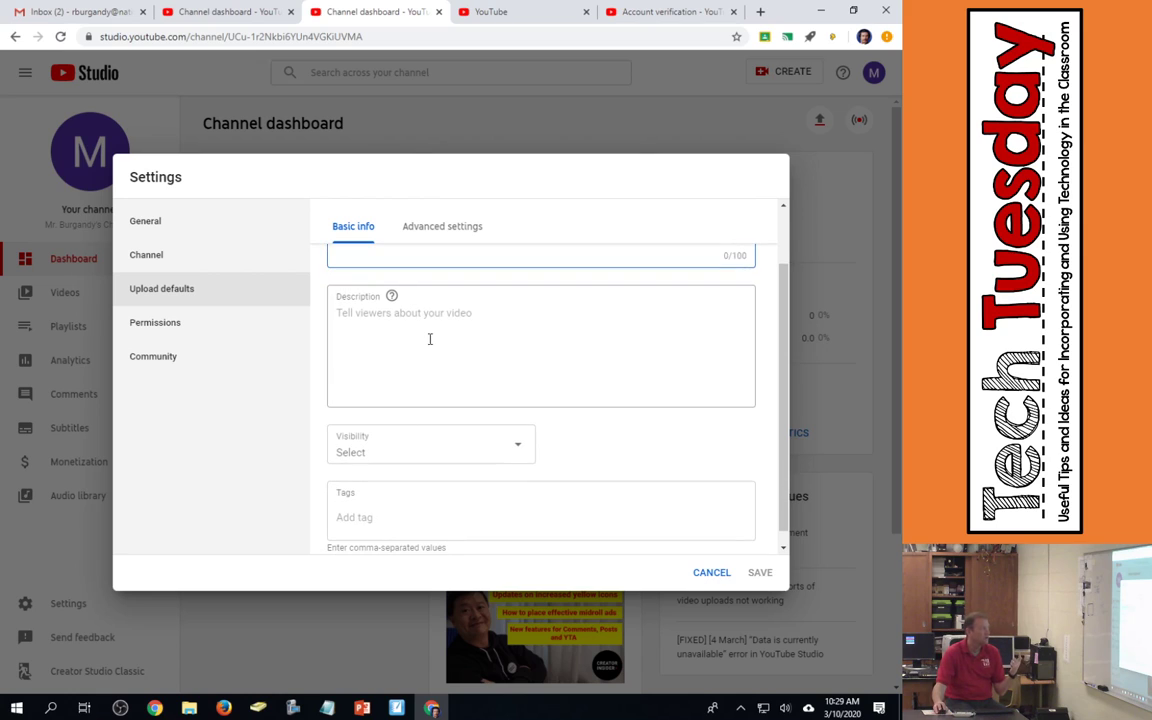
click(434, 336)
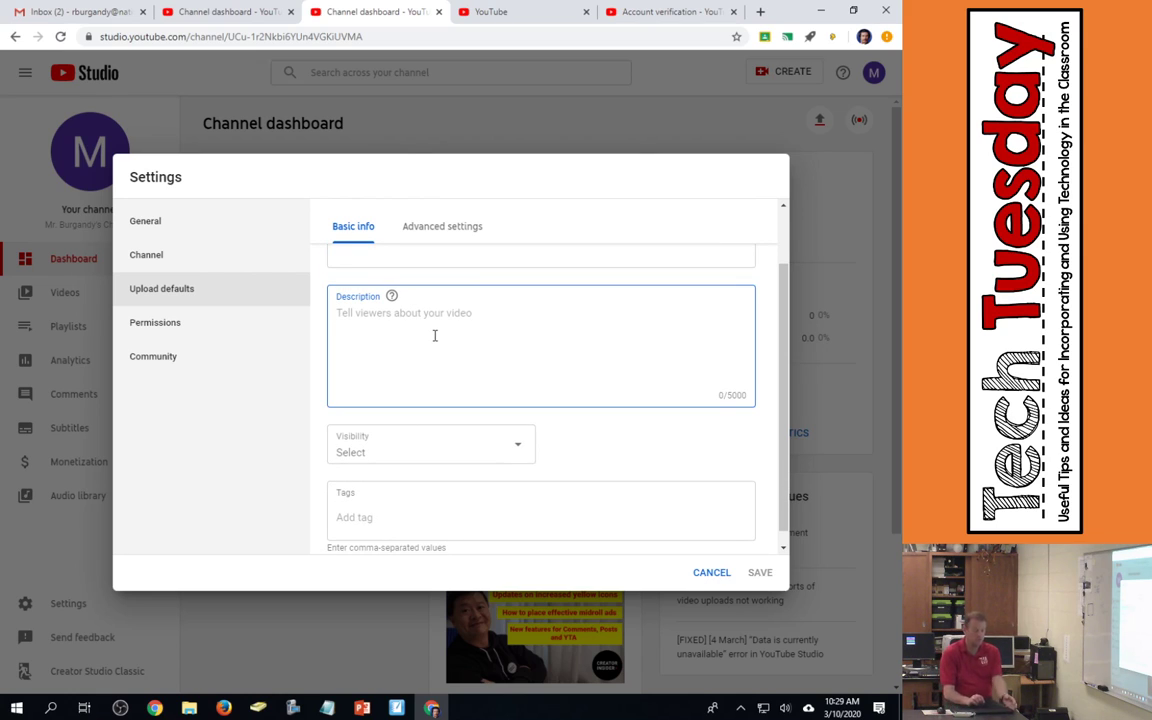
text(Mr. Burgand)
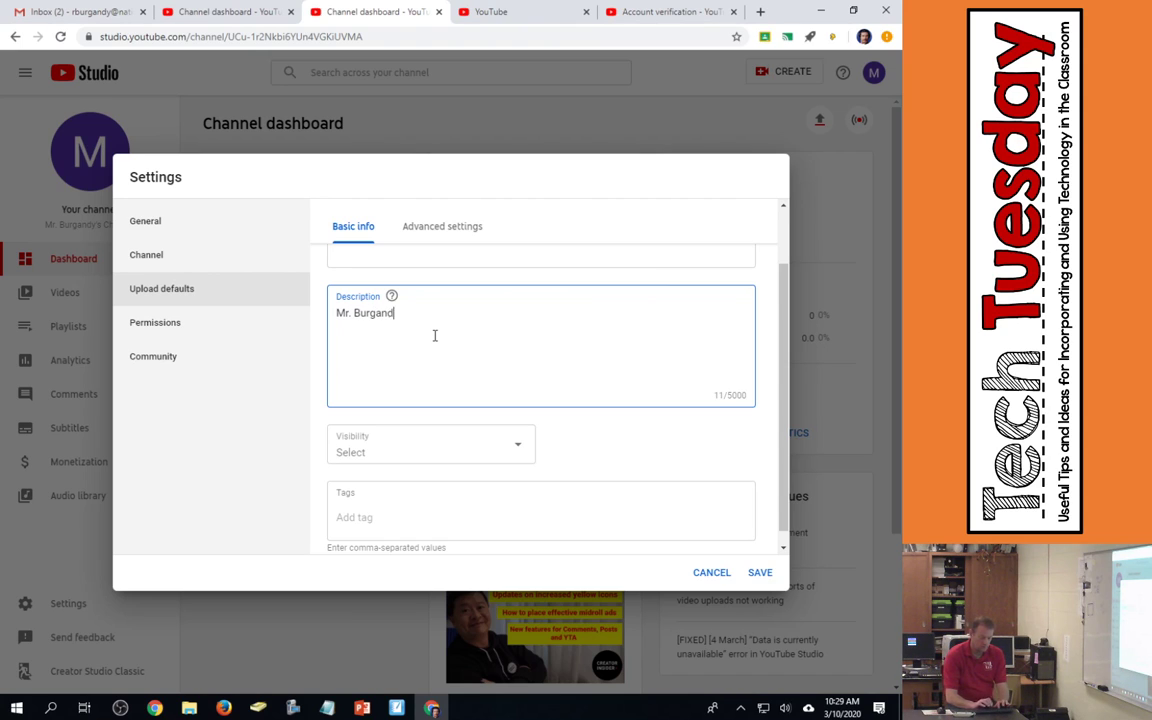
text(y's class at NTHS.)
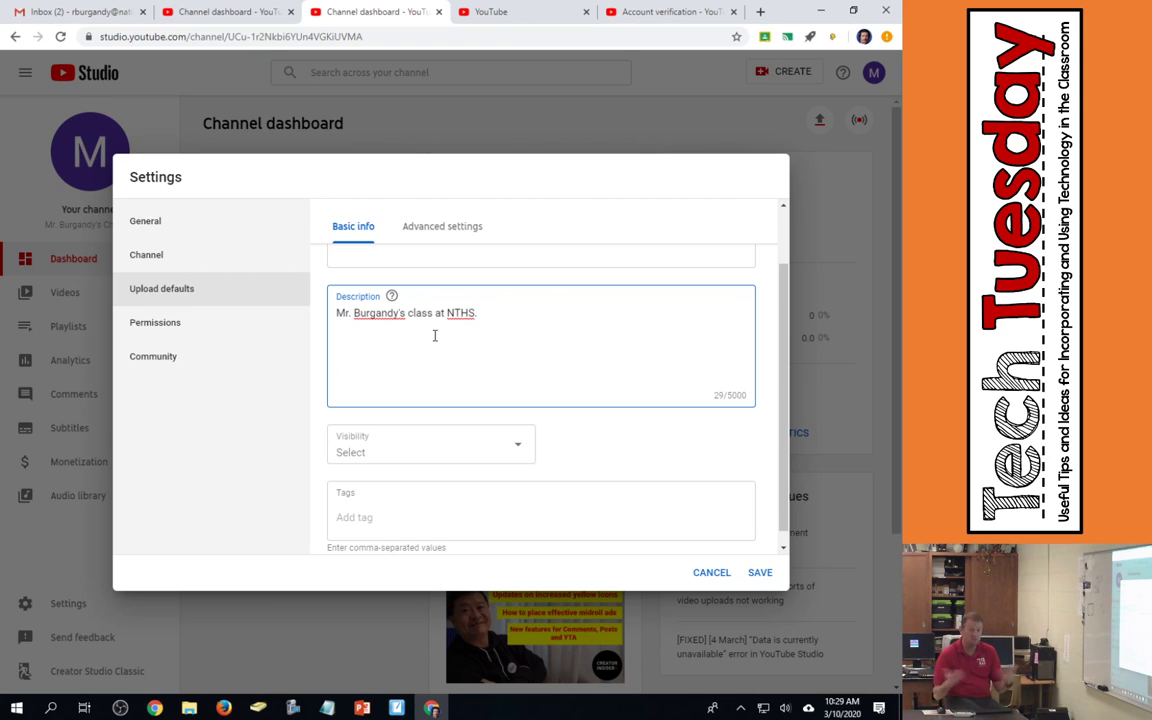
click(448, 442)
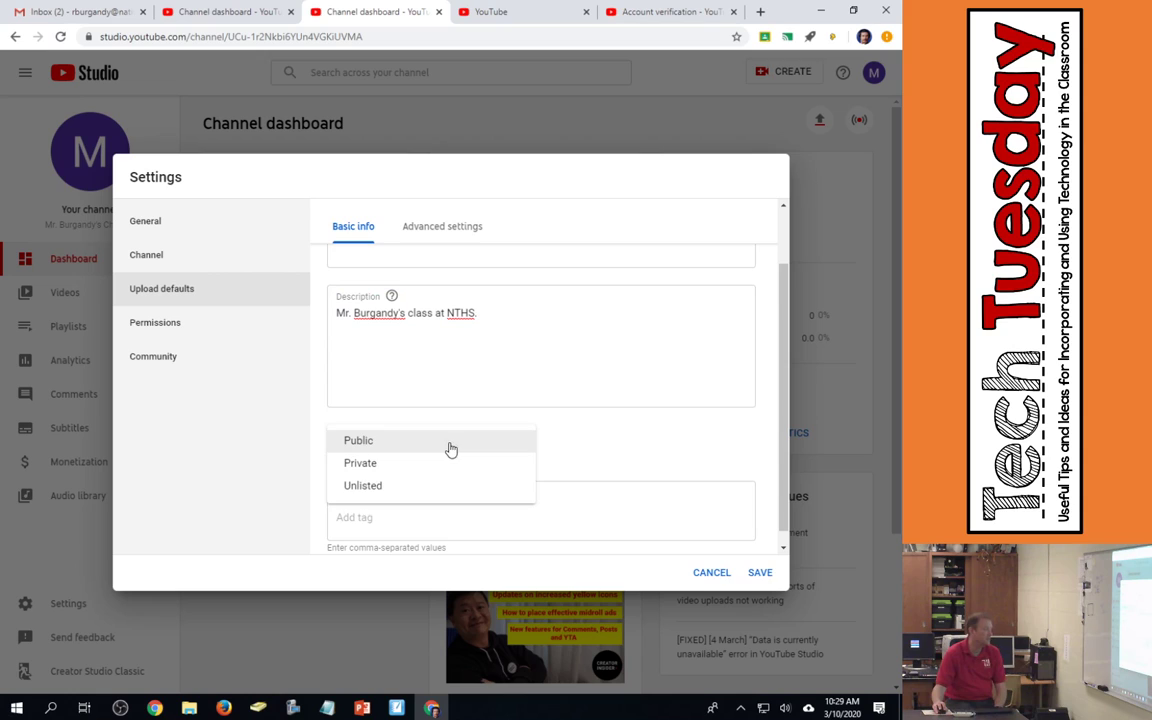
click(420, 486)
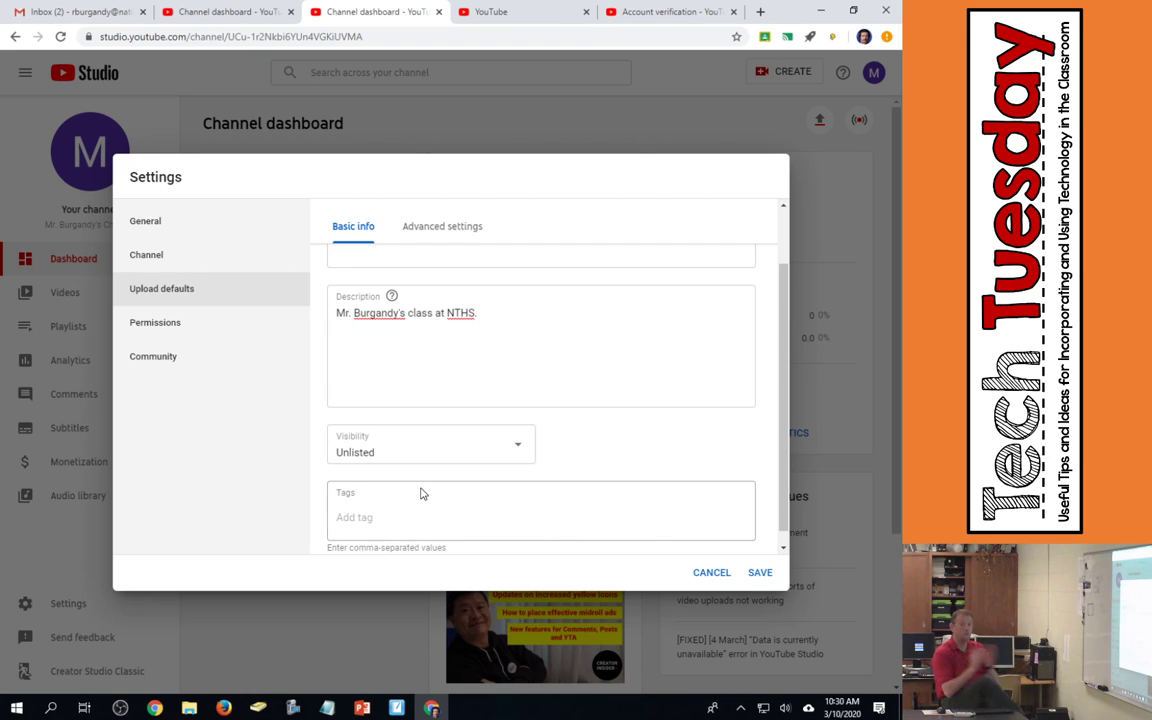
Review the tags field in the basic upload defaults and set the default video category to Education in the advanced ones
scroll(532, 363, down, 1)
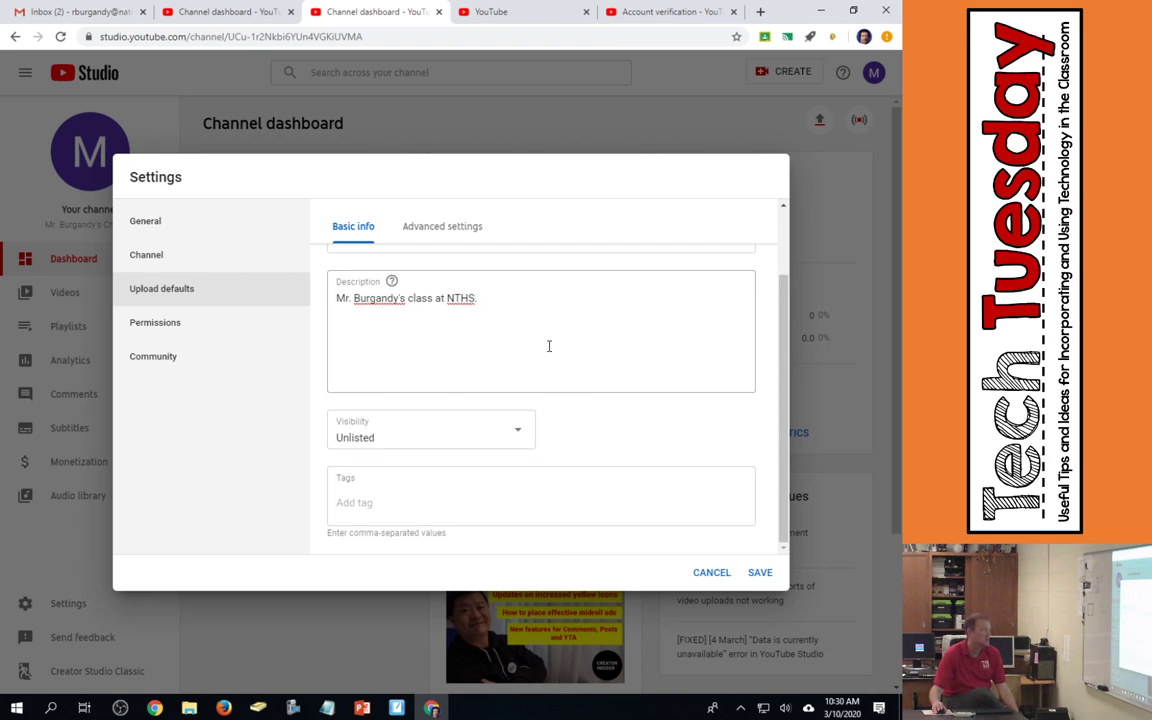
click(431, 504)
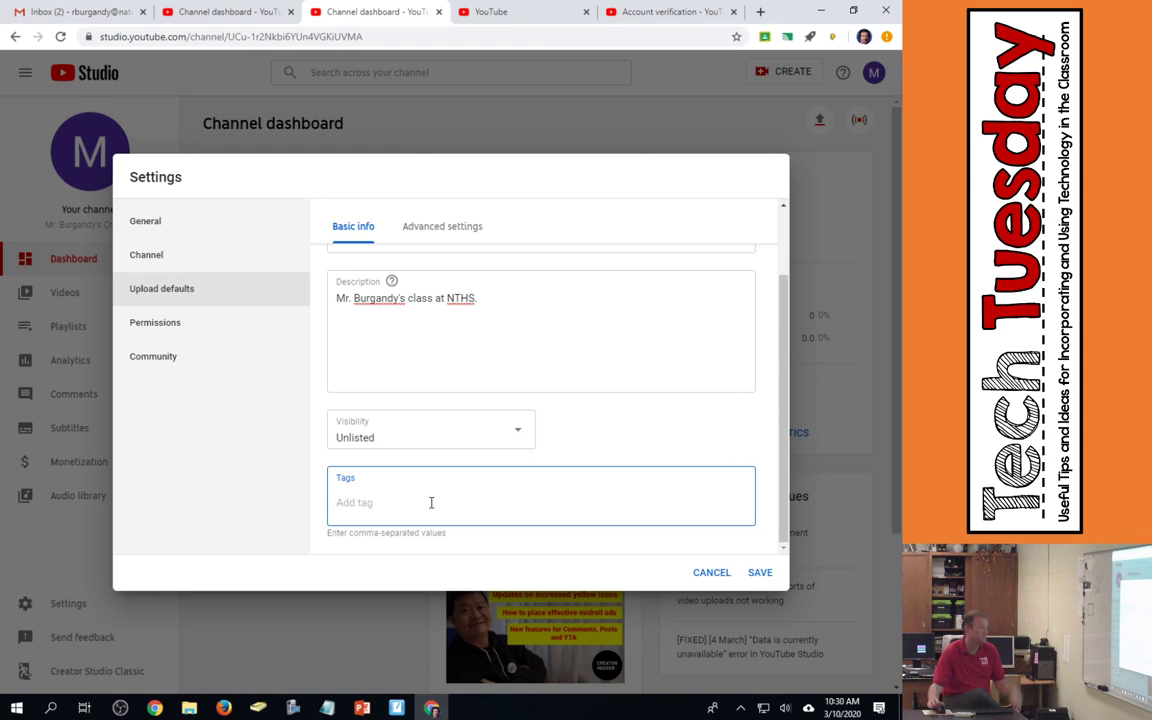
click(420, 237)
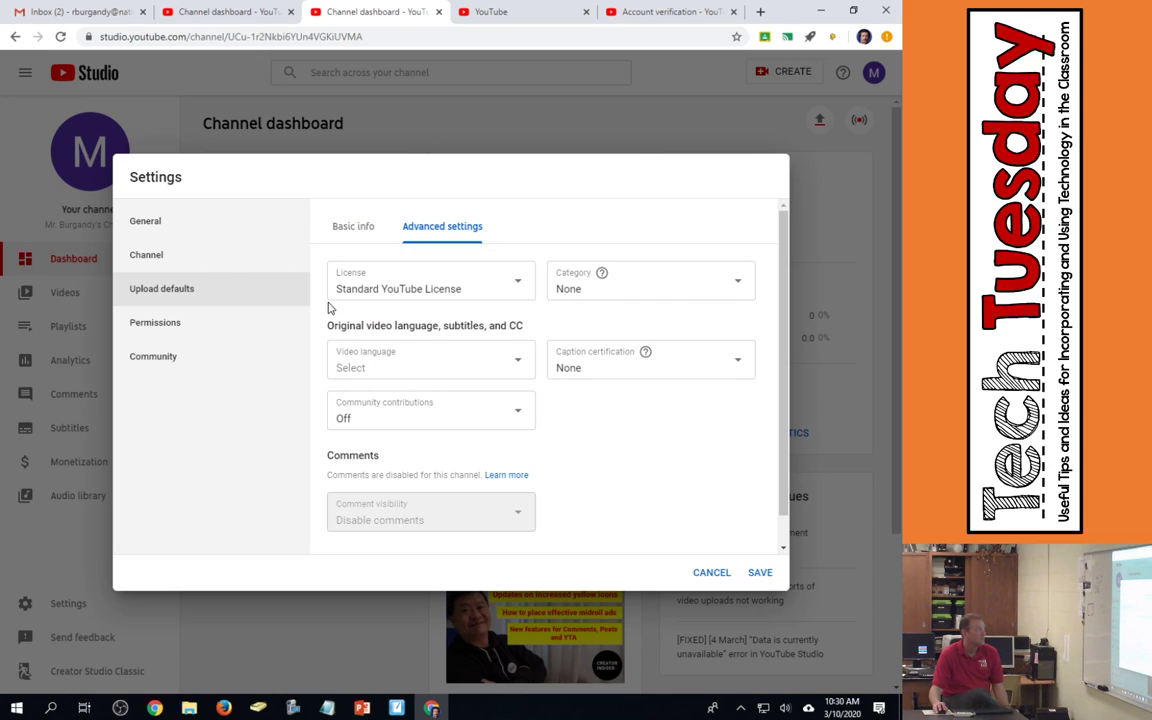
click(564, 291)
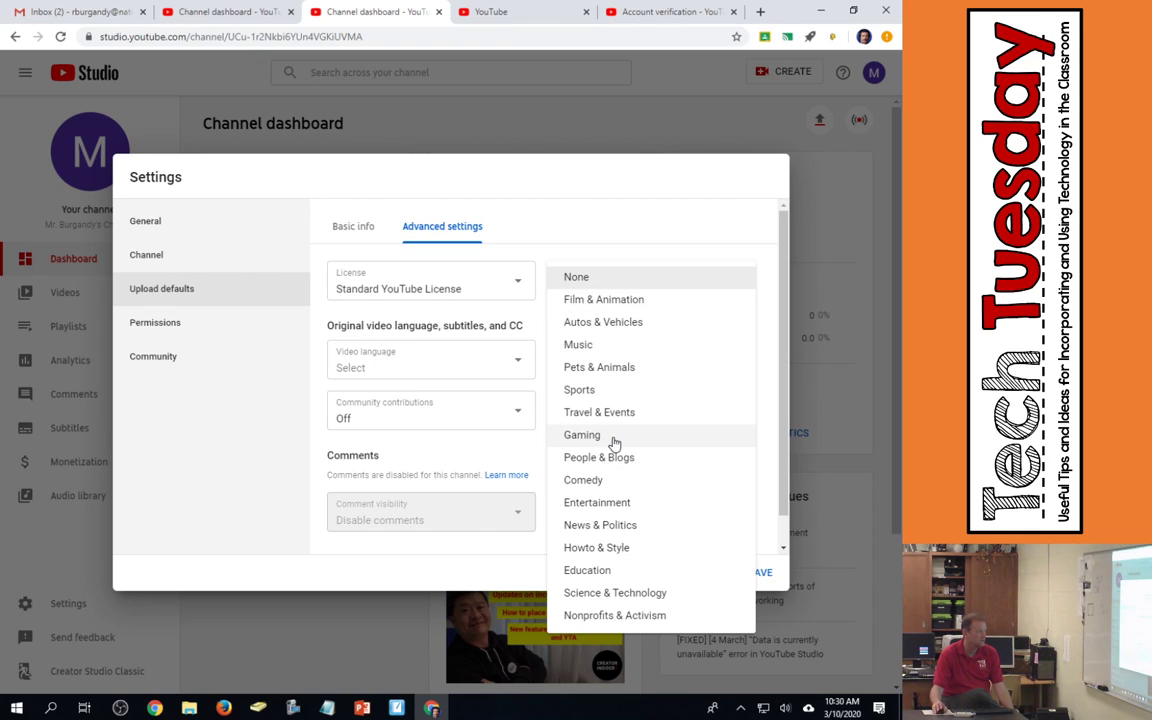
click(588, 570)
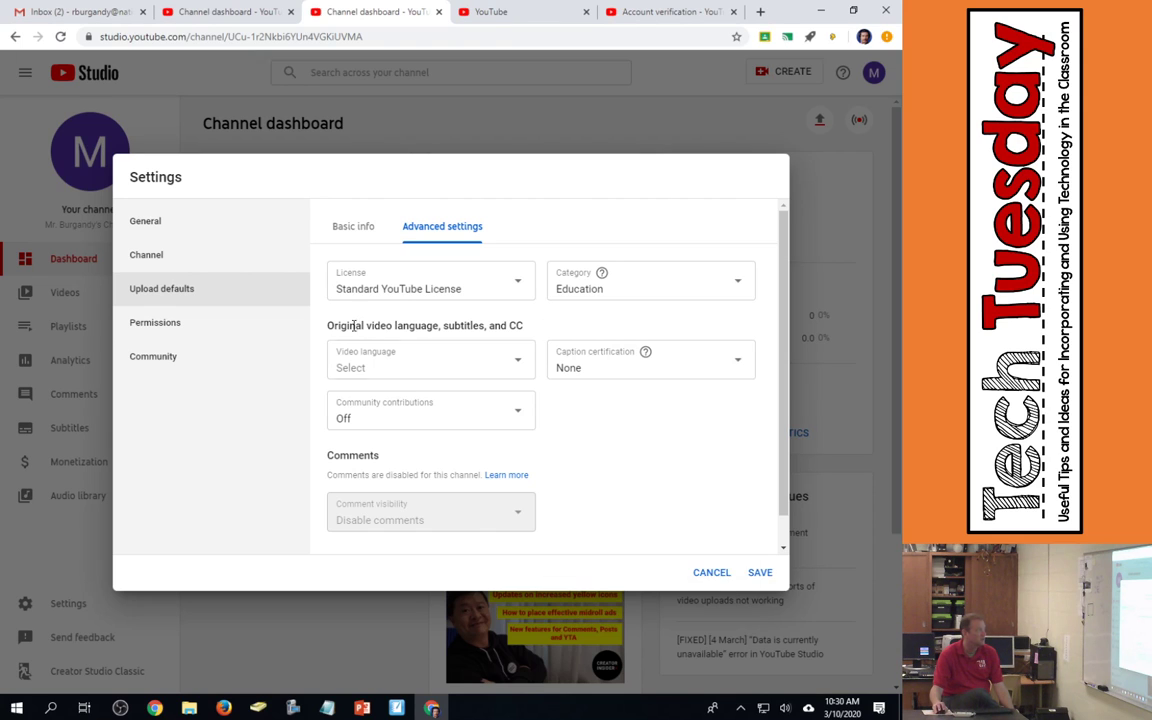
Set the default video language to English (United States) and the caption certification to "This content has never aired on television in the U.S."
click(480, 364)
click(512, 364)
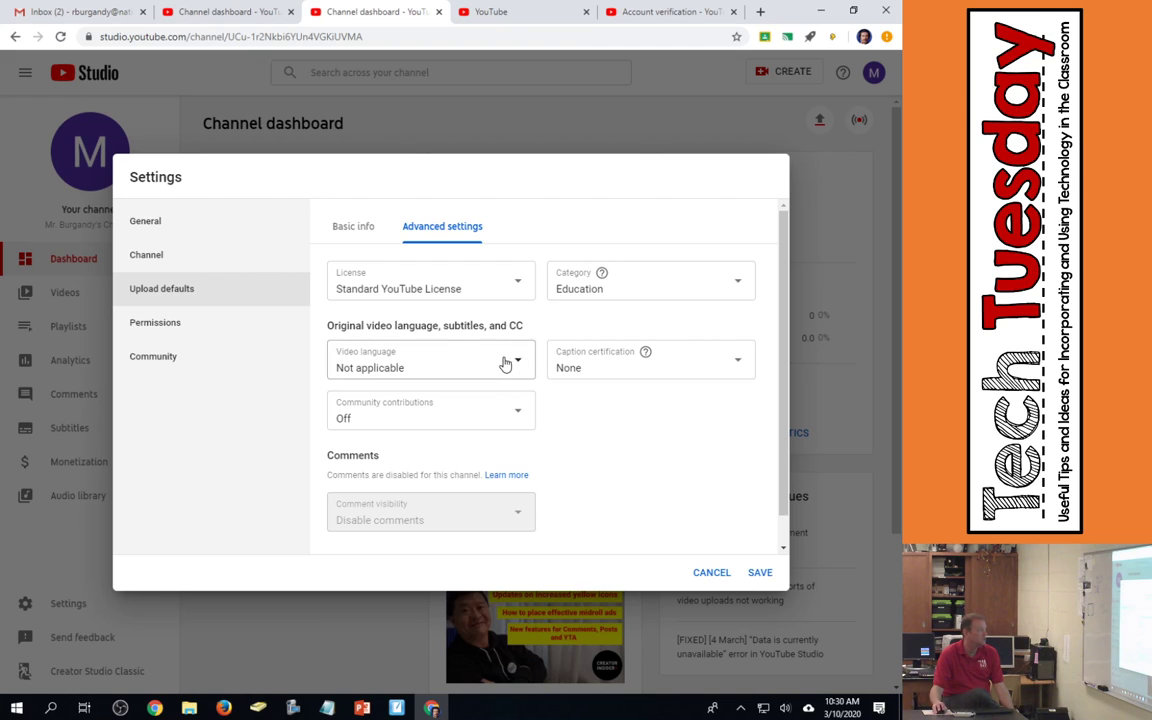
click(512, 362)
scroll(475, 463, down, 8)
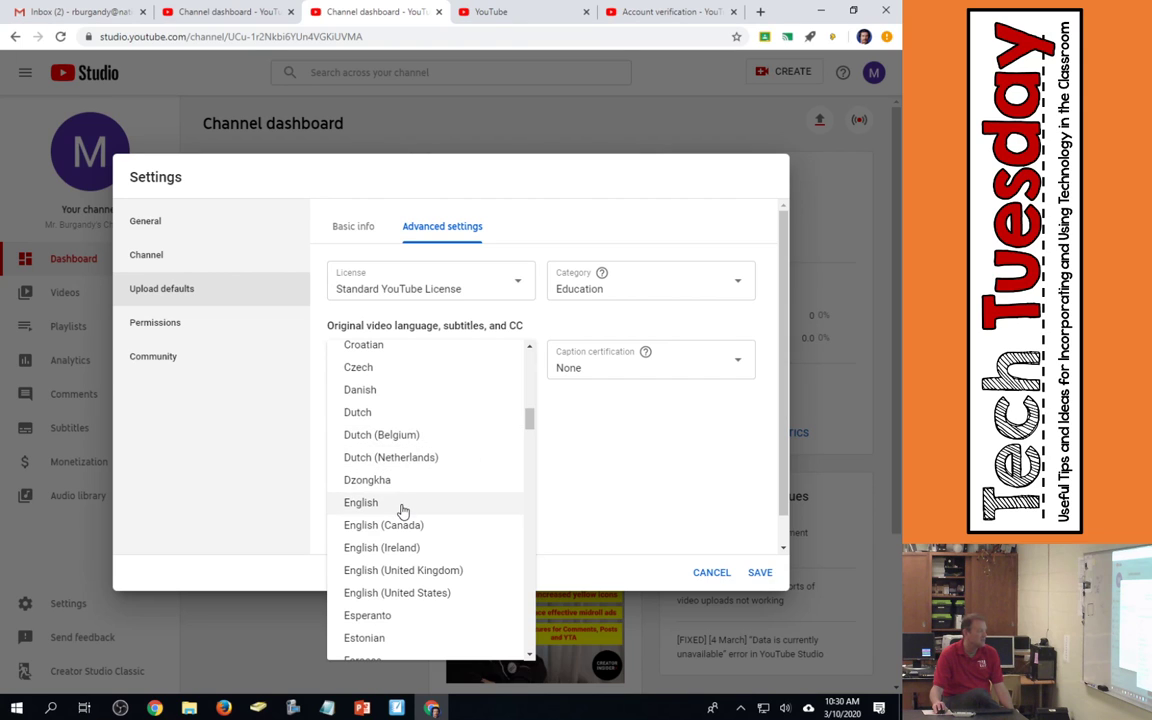
click(403, 509)
click(502, 366)
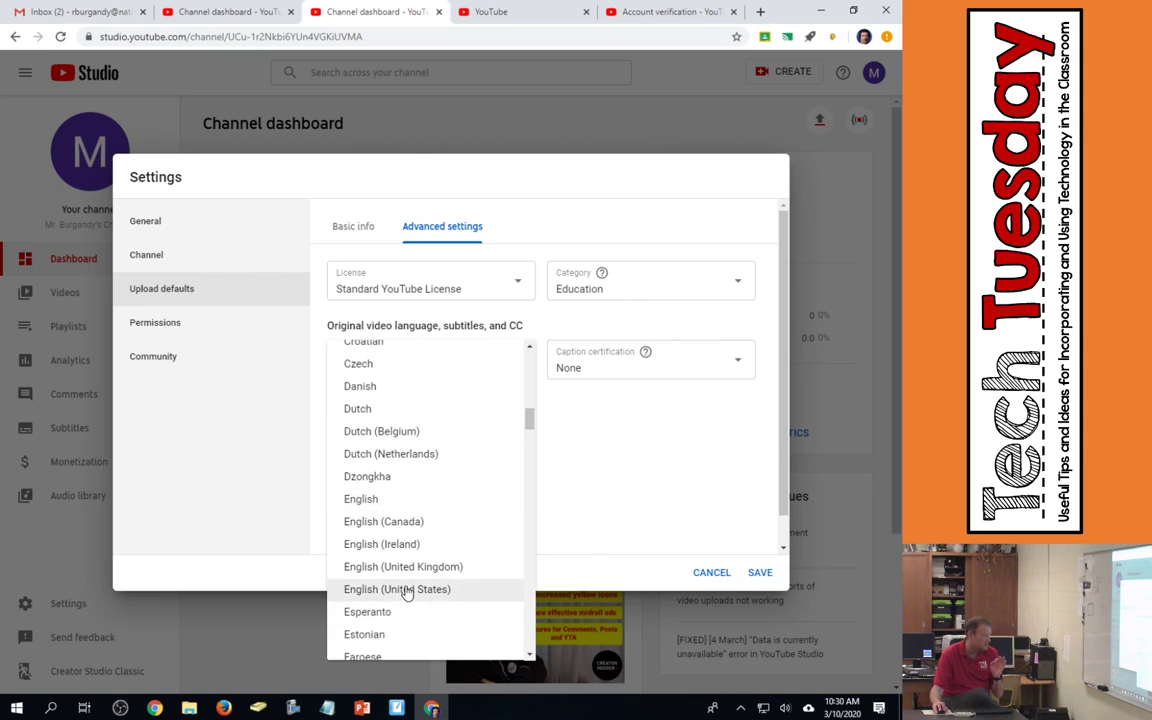
click(405, 589)
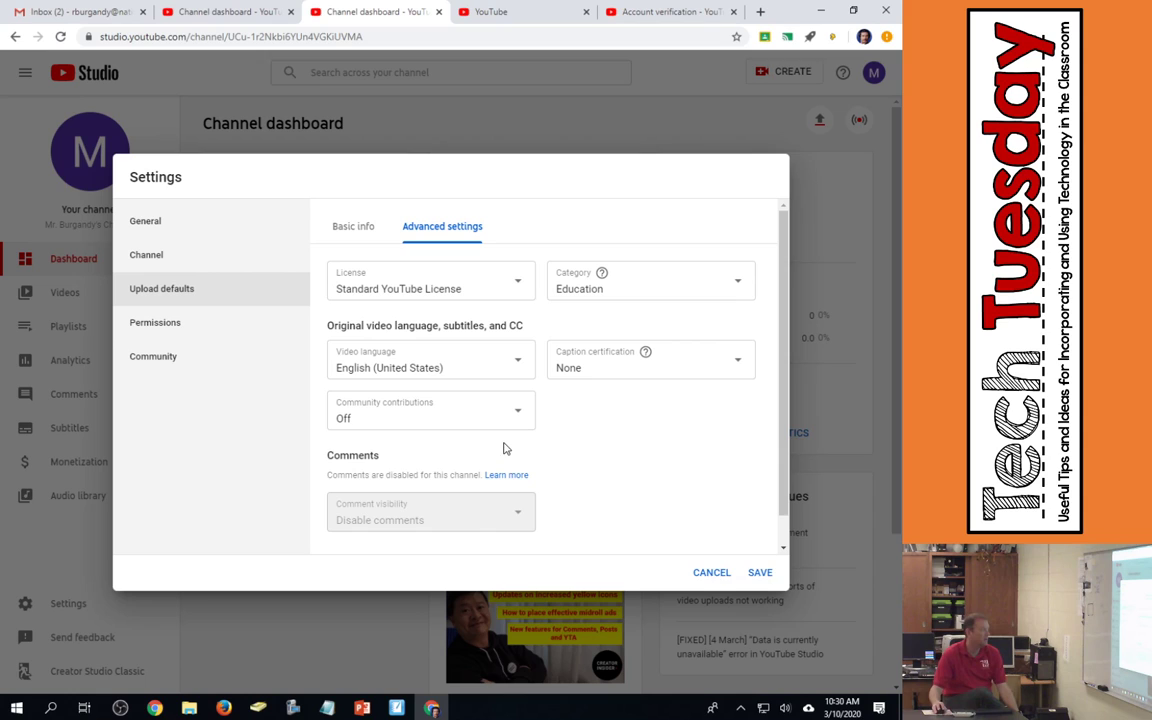
click(624, 376)
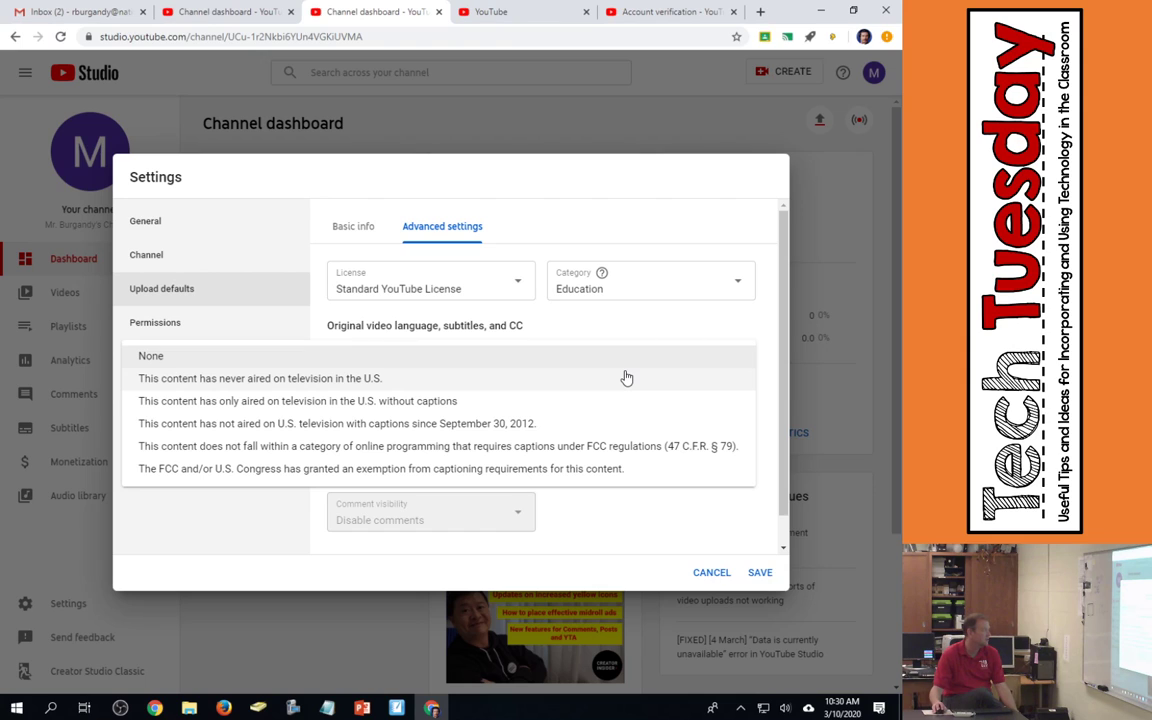
click(237, 380)
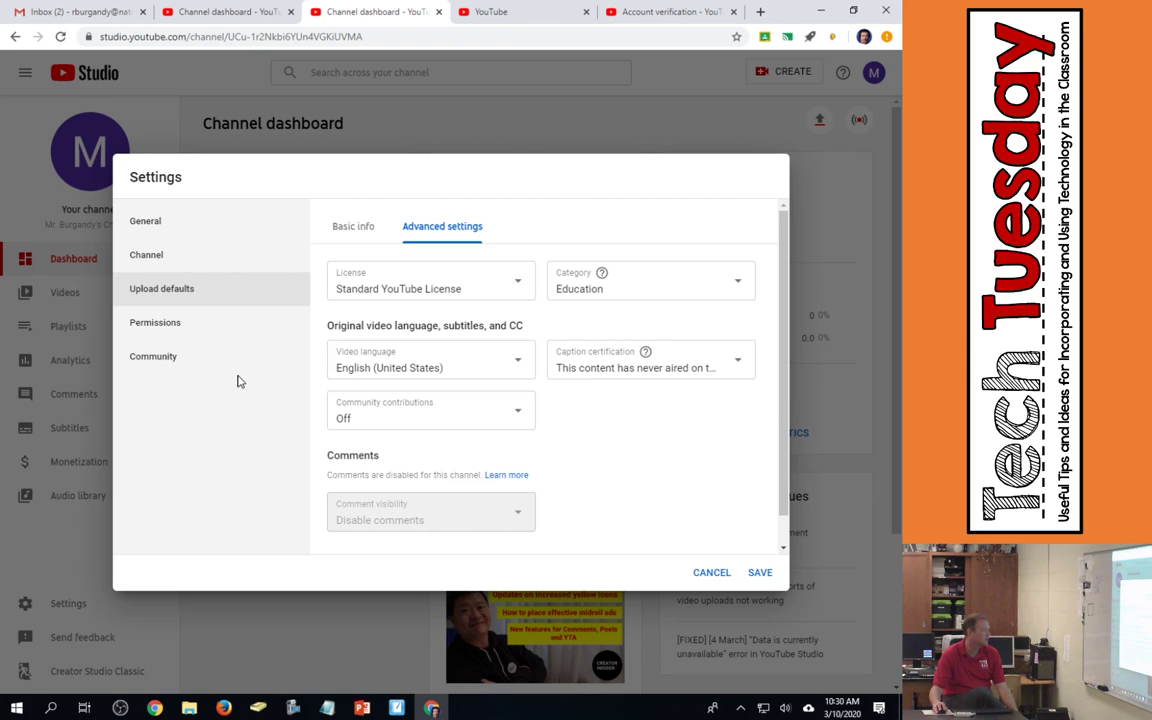
Stop users from viewing video ratings by default, and save the settings after reviewing the channel's permissions
scroll(635, 474, down, 1)
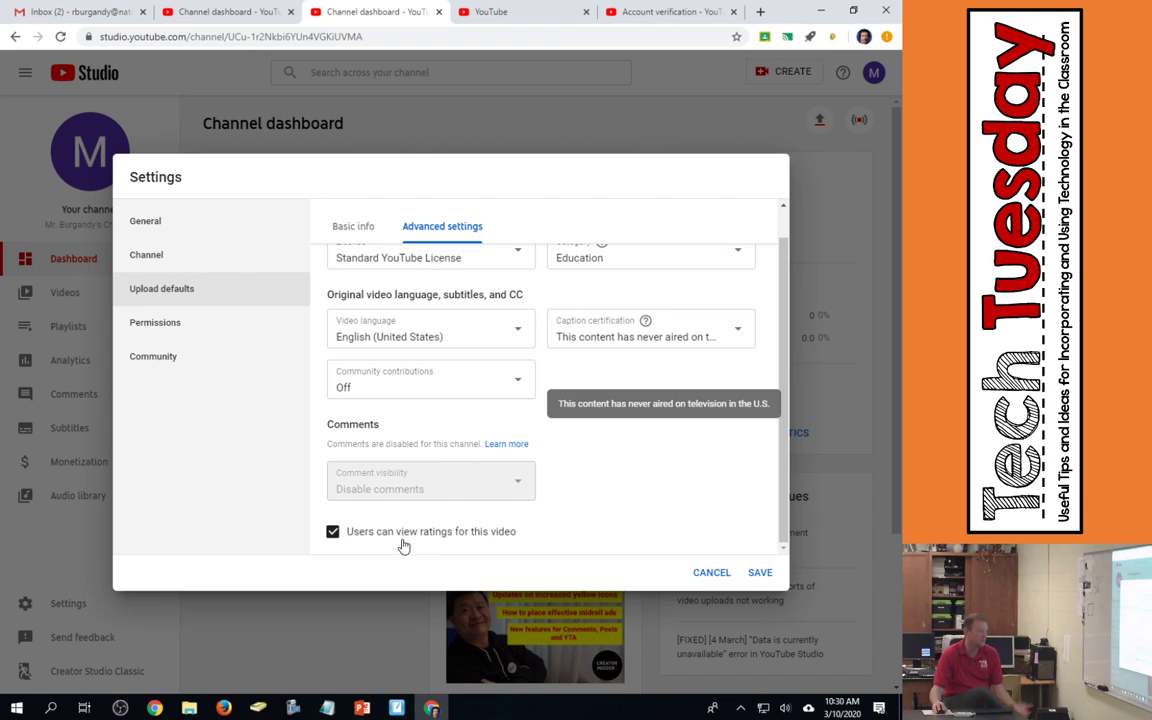
click(335, 535)
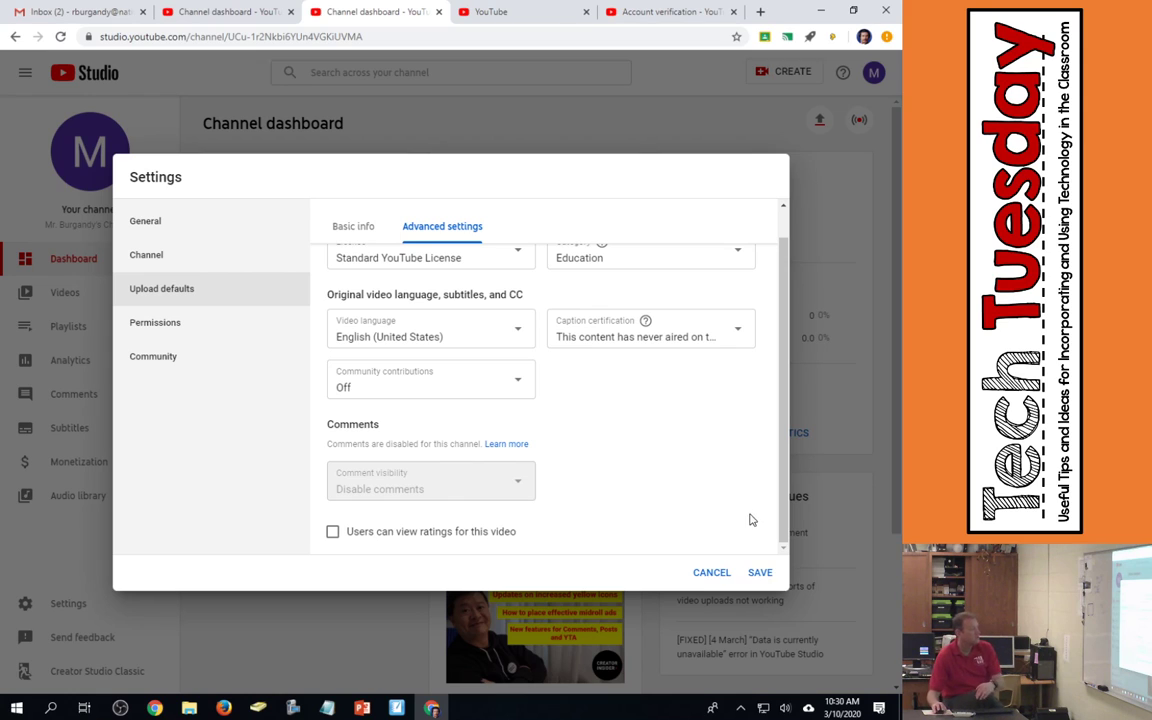
click(175, 329)
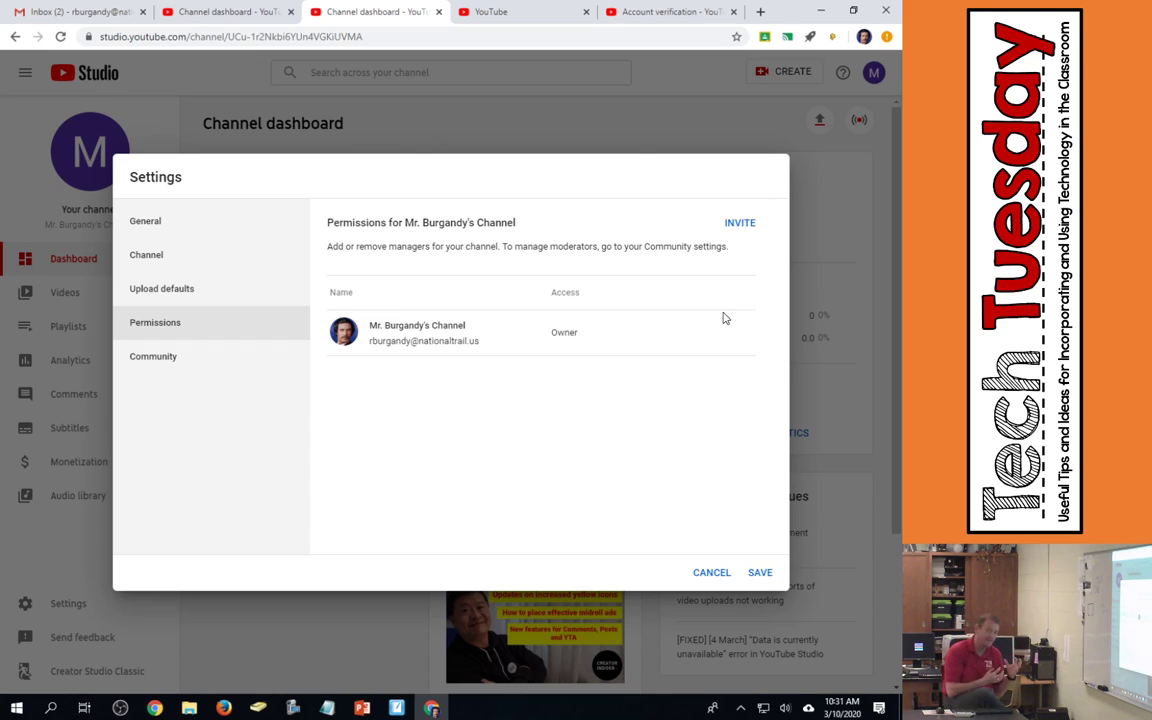
click(760, 572)
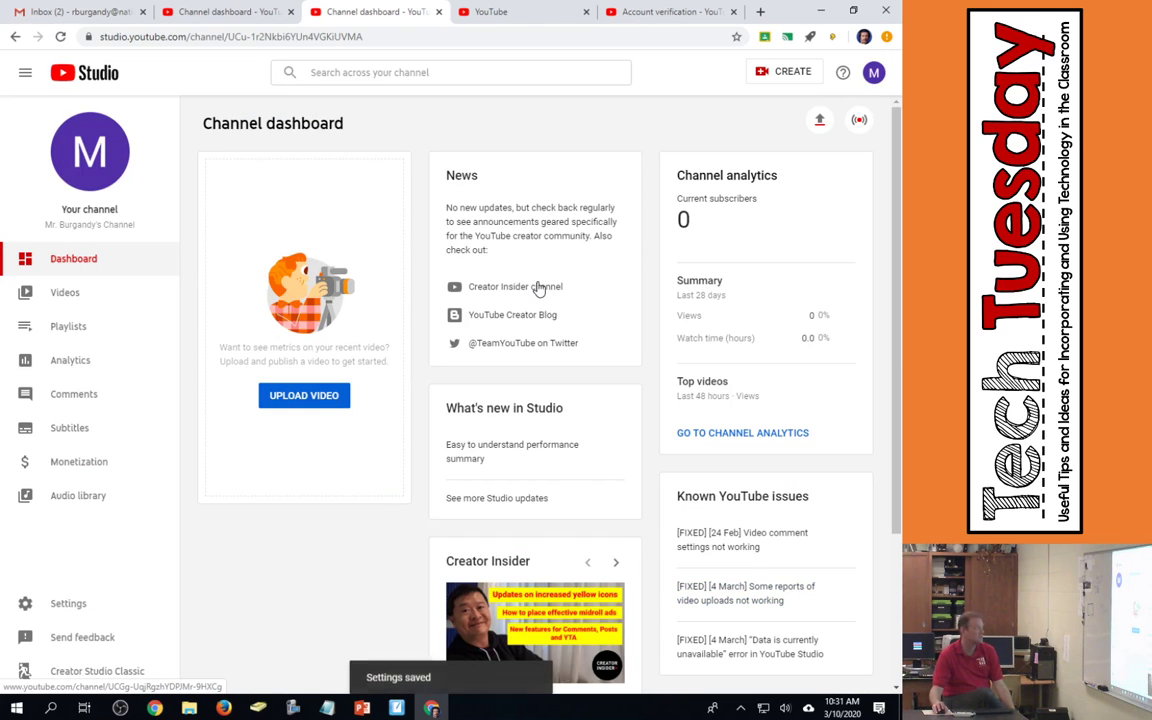